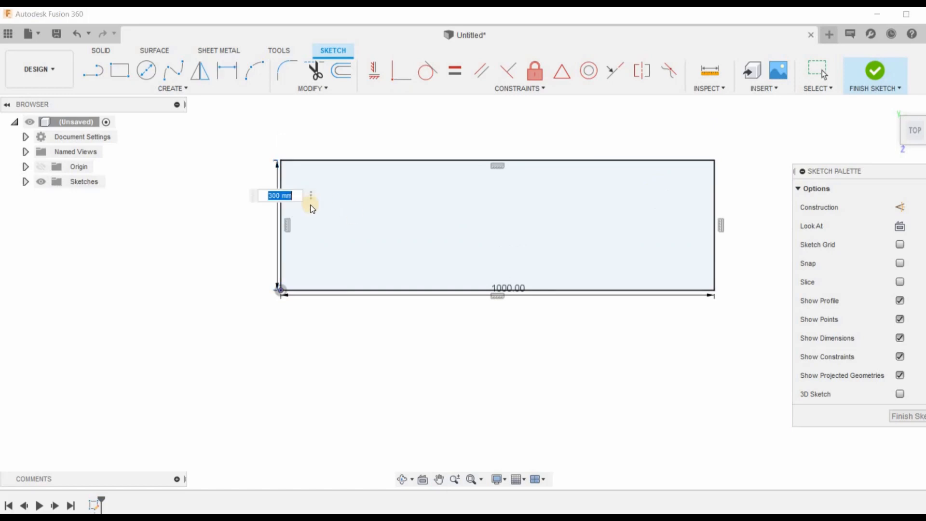
Set the rectangle's height to 200 mm and finish the sketch.
type("200")
key("Return")
left_click(874, 72)
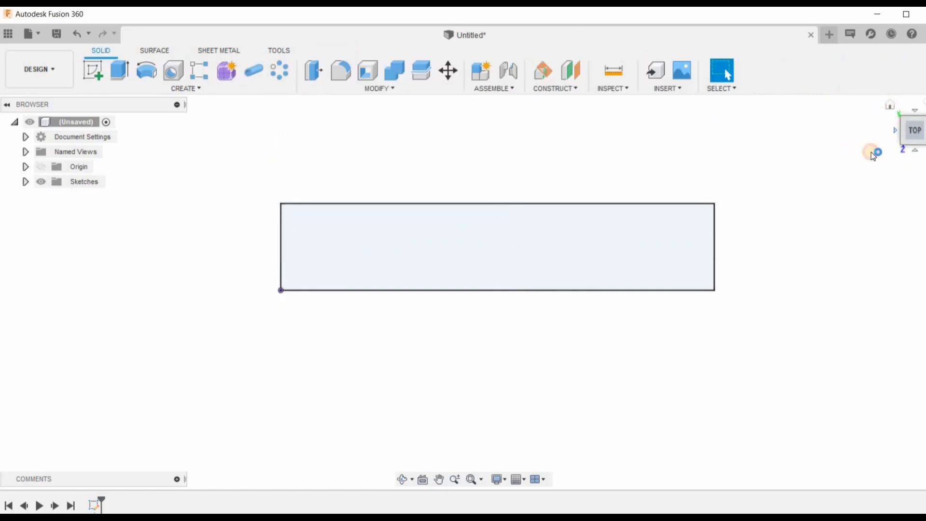
Extrude the rectangular profile 50 mm as a new body.
left_click(516, 274)
type("e")
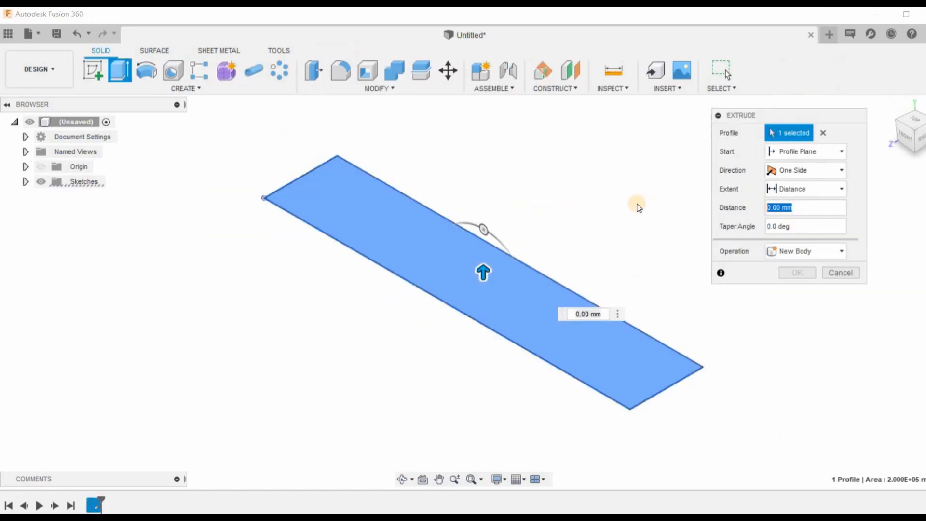
type("50")
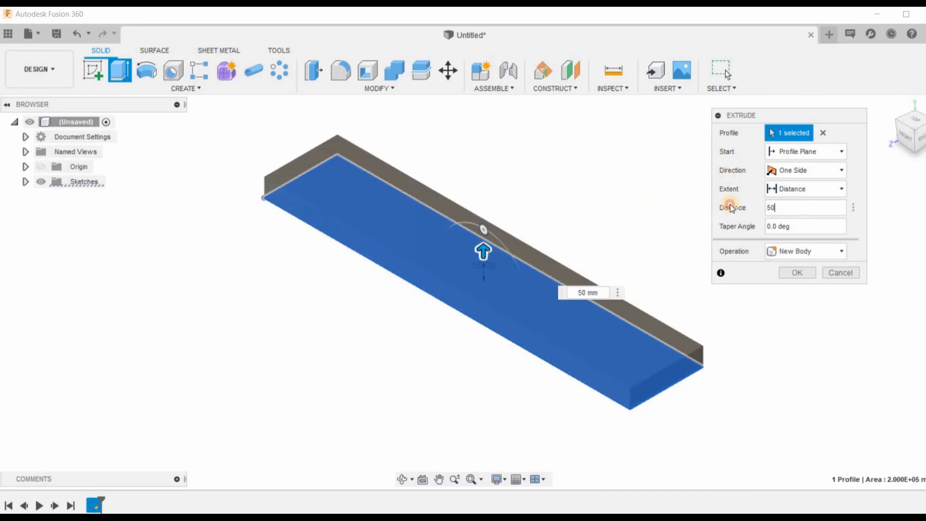
left_click(797, 273)
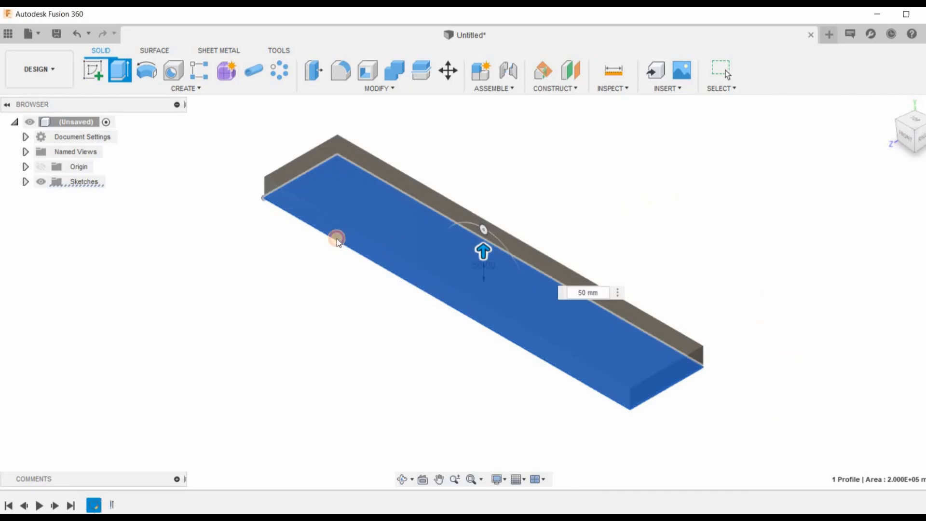
Start a sketch on the plate's top face and draw one small upright rectangle near each end.
left_click(523, 326)
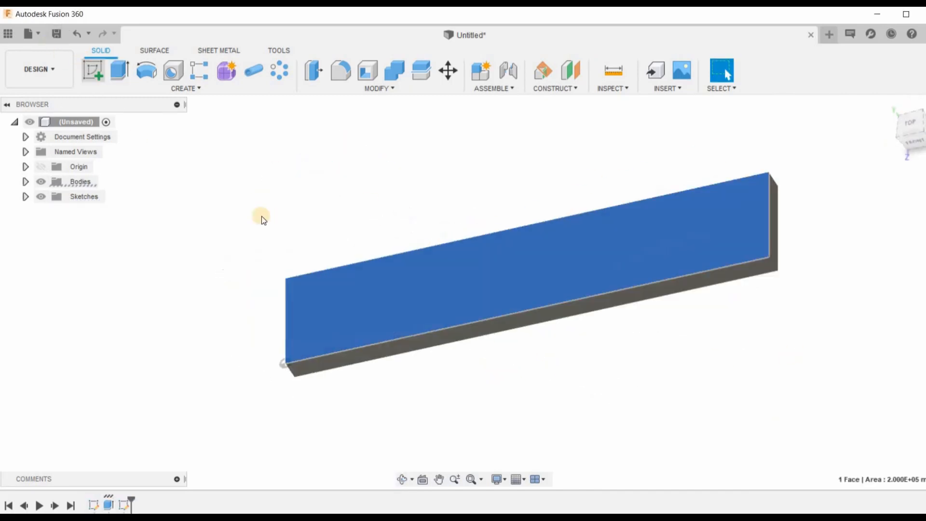
key("r")
left_click(234, 308)
left_click(254, 263)
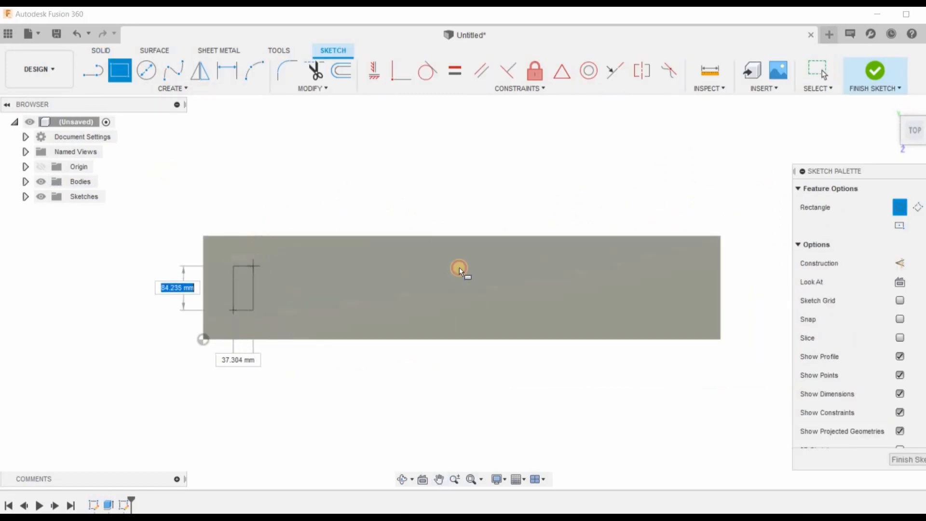
left_click(673, 310)
left_click(704, 263)
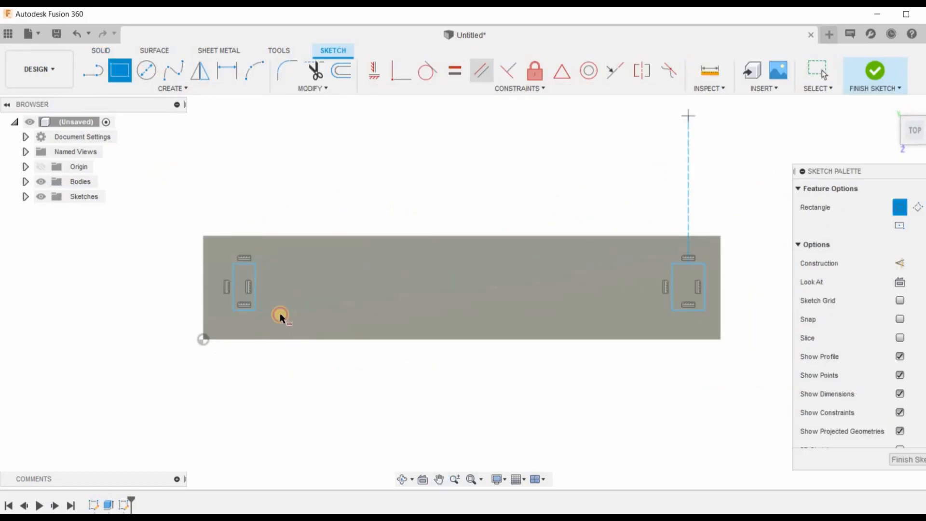
Apply an Equal constraint between the short edges of the two small rectangles so their widths match.
key("equal")
scroll(280, 316, "up", 3)
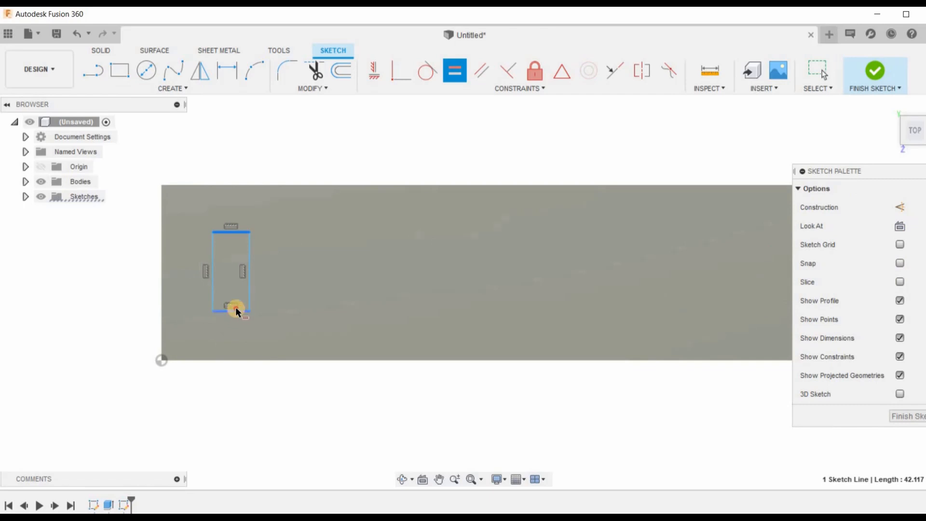
left_click(235, 309)
scroll(302, 296, "down", 3)
scroll(667, 256, "up", 1)
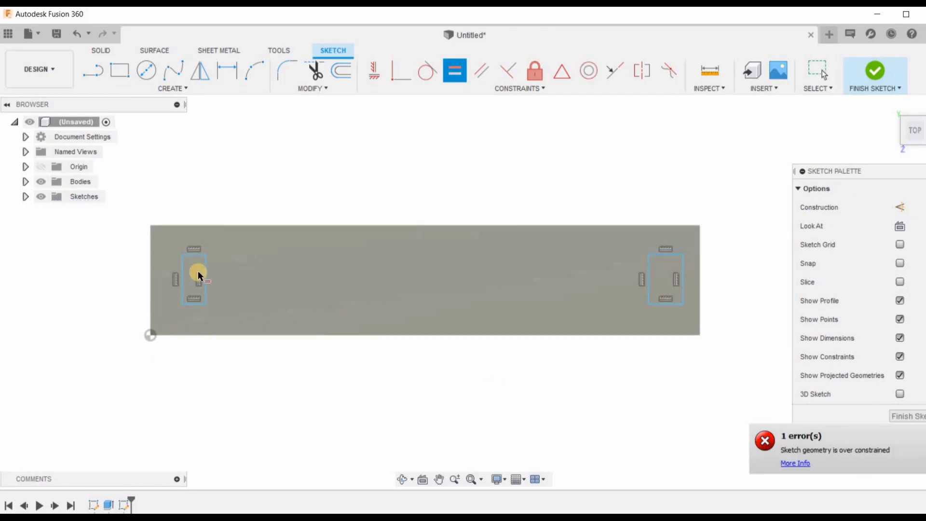
left_click(668, 254)
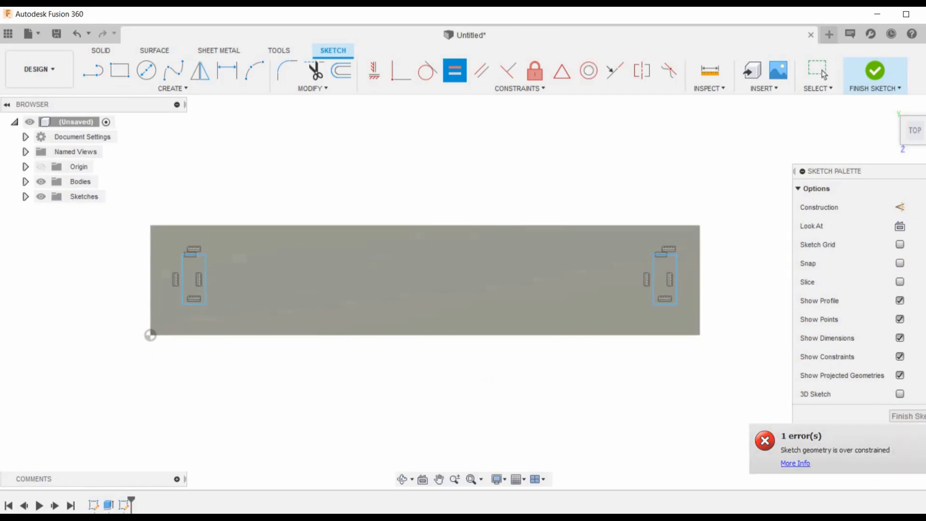
Dimension the left rectangle's outer edge 50 mm from the plate's left end.
key("d")
left_click(181, 275)
left_click(150, 246)
left_click(170, 203)
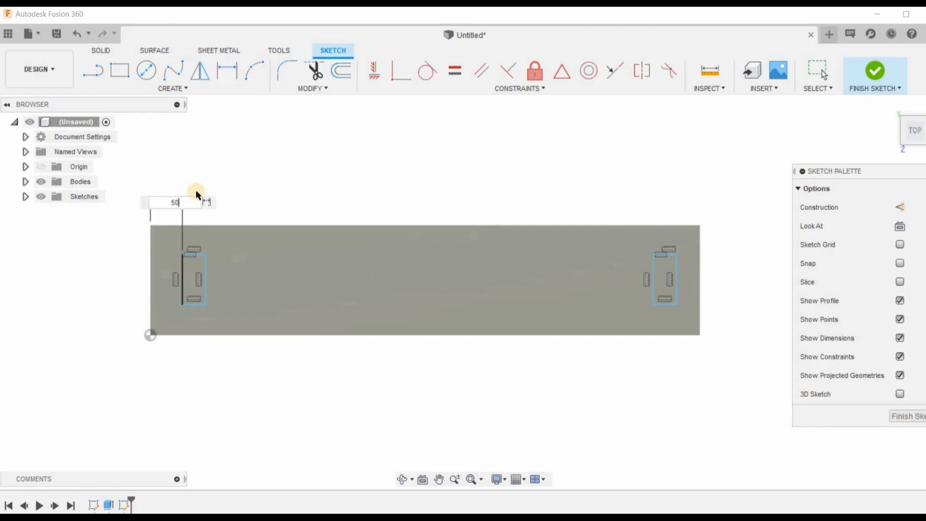
type("50")
key("Return")
Dimension the left rectangle's width to 40 mm.
left_click(200, 277)
left_click(179, 244)
left_click(191, 205)
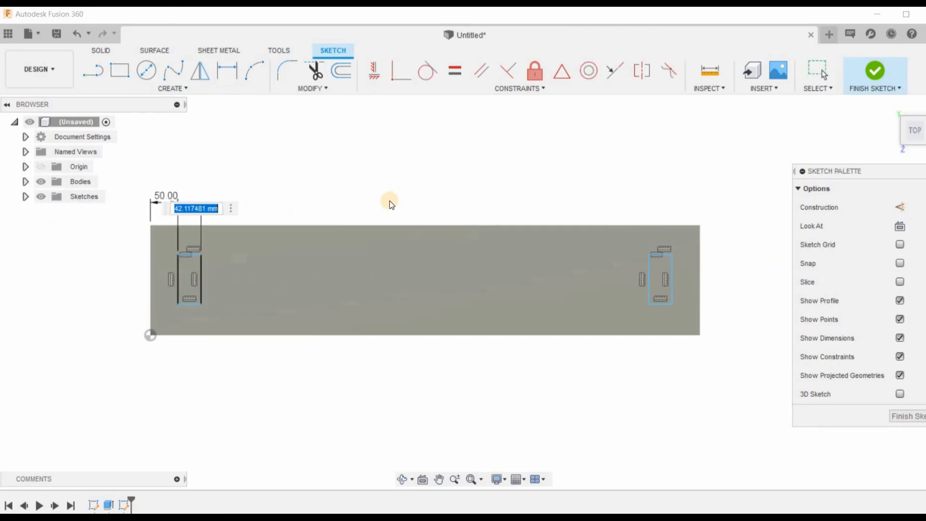
type("40")
key("Return")
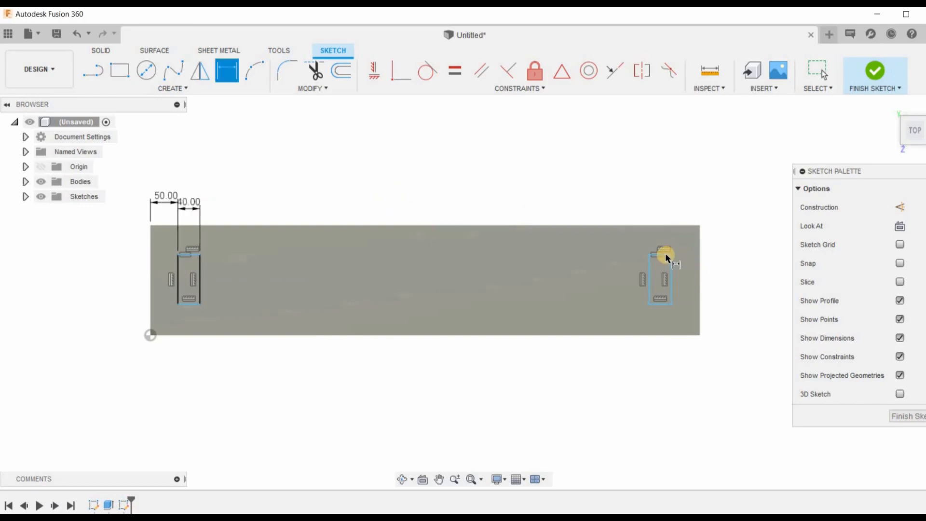
Set the right rectangle's height to 100 mm and make the left rectangle's long edge equal to it.
left_click(720, 284)
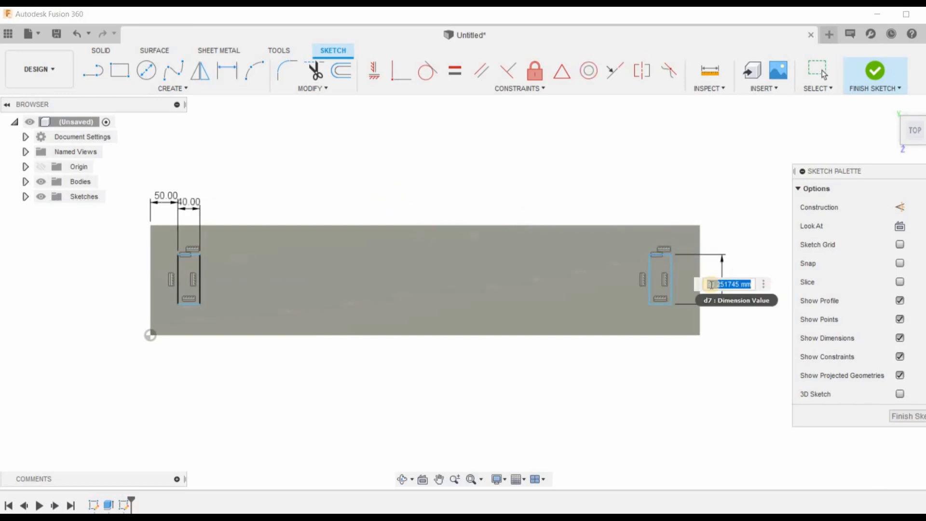
type("100")
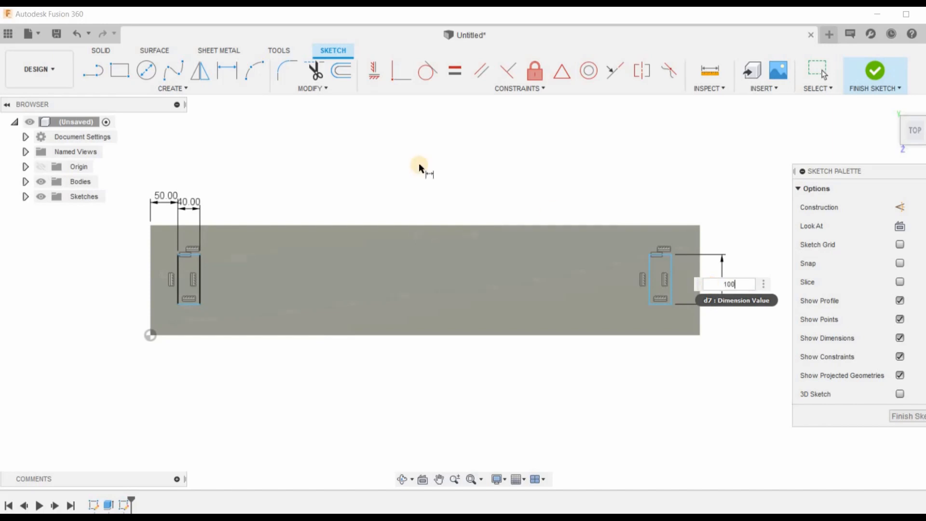
key("Return")
left_click(454, 71)
left_click(198, 276)
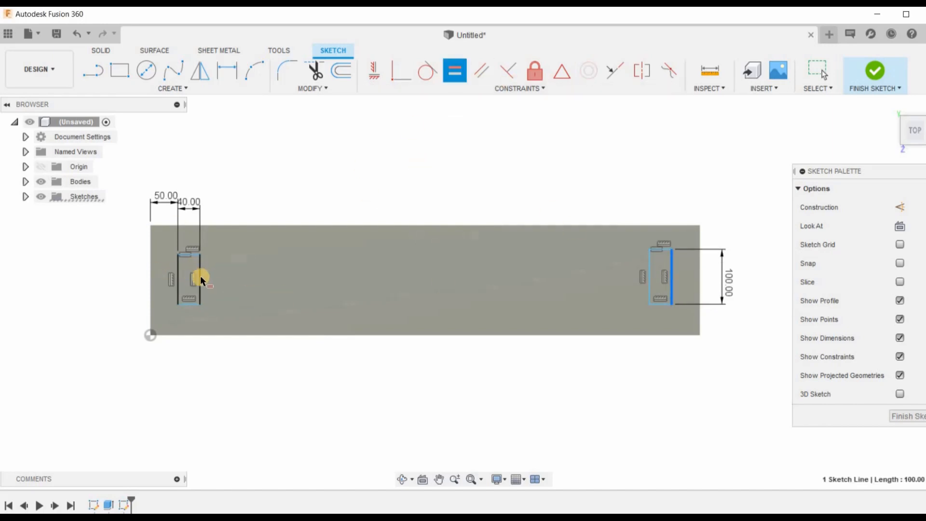
left_click(671, 278)
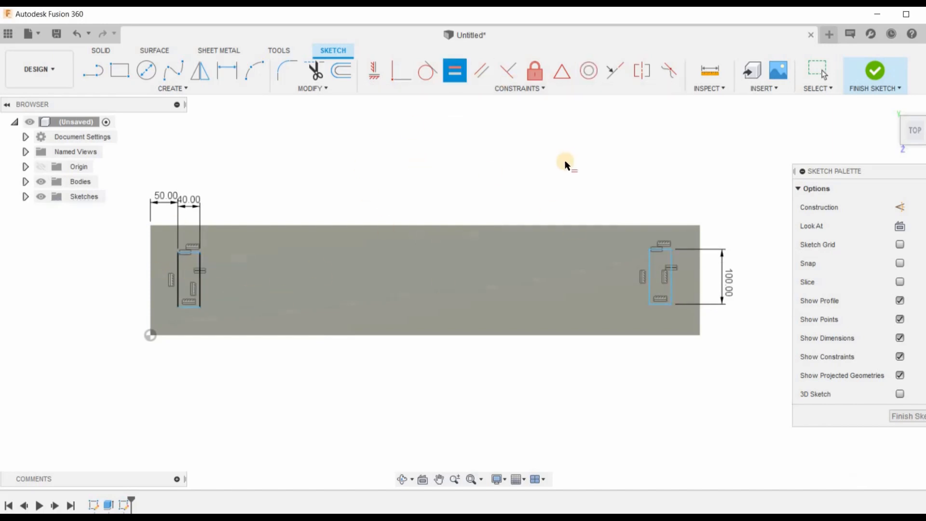
left_click(227, 71)
left_click(670, 249)
scroll(673, 252, "up", 1)
left_click(647, 203)
left_click(565, 284)
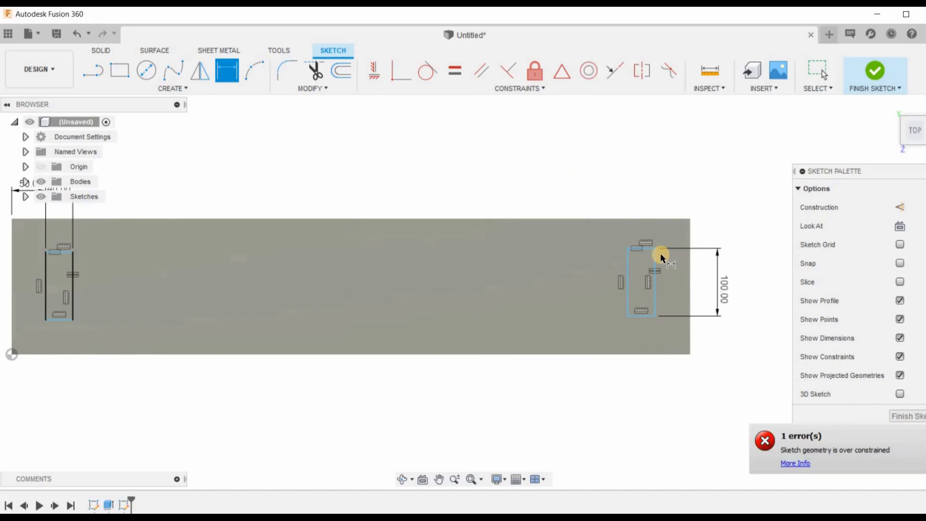
Dimension the right rectangle's outer edge 50 mm from the plate's right end.
left_click(655, 266)
left_click(690, 262)
left_click(669, 207)
scroll(687, 241, "down", 3)
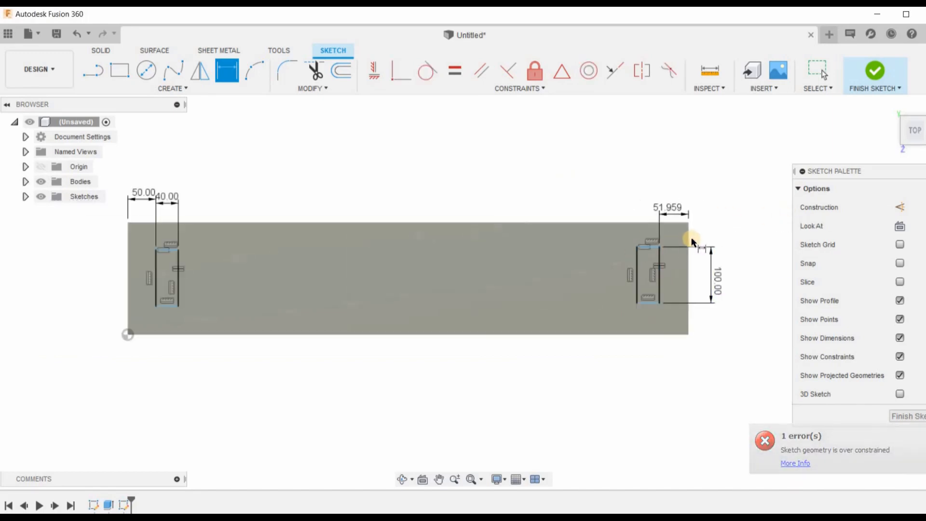
scroll(691, 241, "up", 2)
double_click(669, 210)
key("Return")
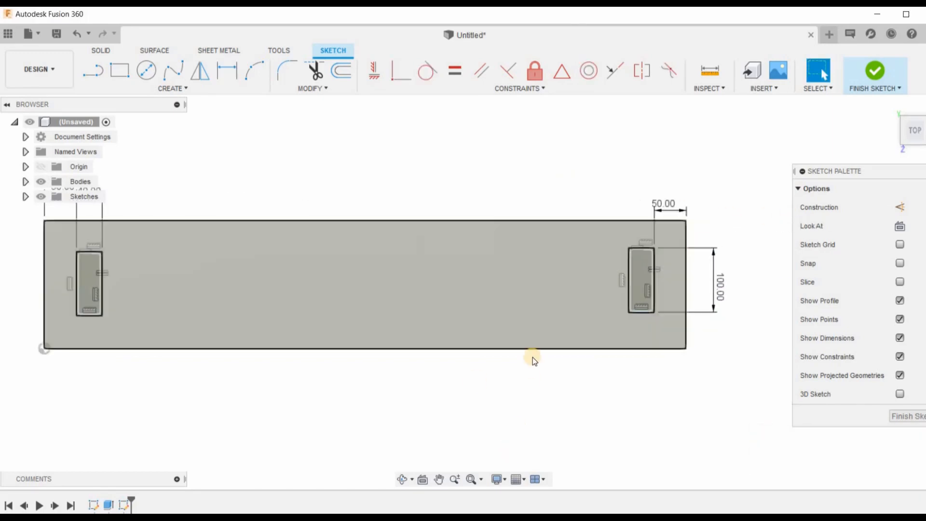
Dimension the right rectangle's lower edge 50 mm from the plate's lower edge.
left_click(227, 71)
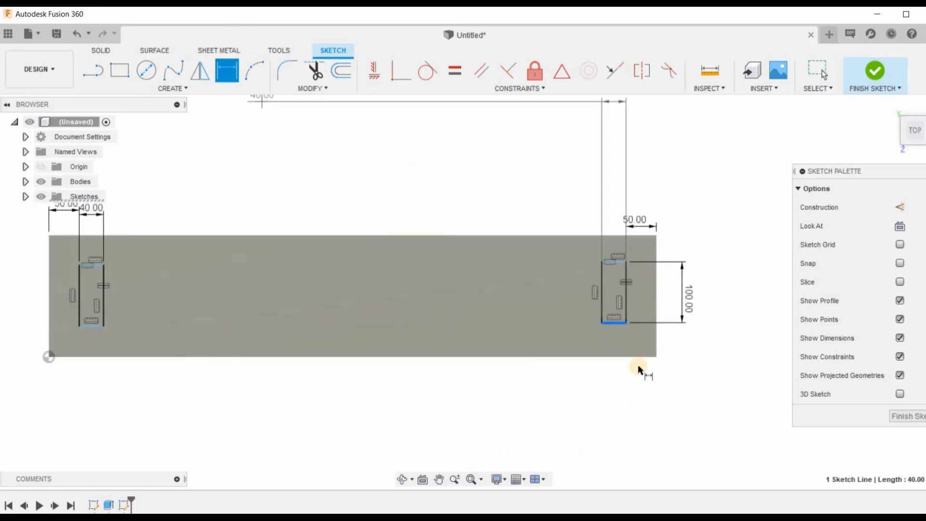
left_click(645, 357)
left_click(701, 357)
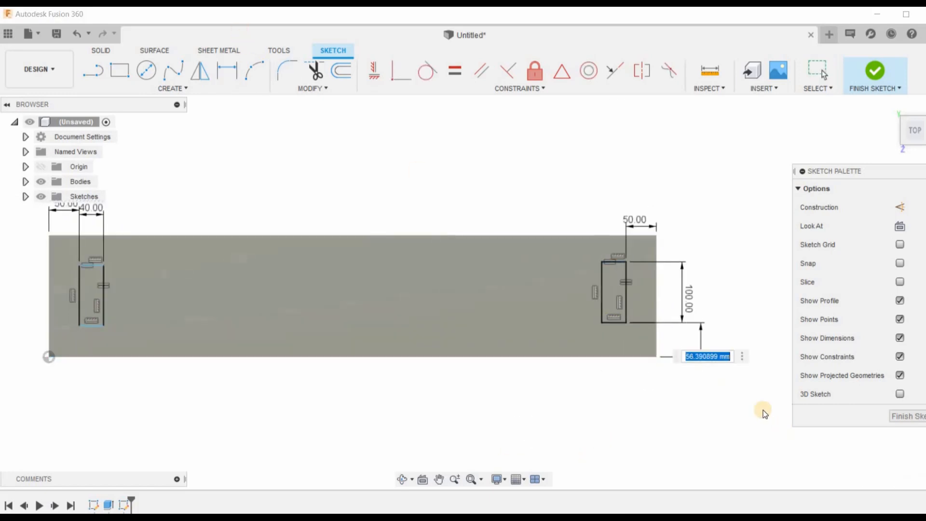
type("50")
key("Return")
scroll(217, 204, "down", 2)
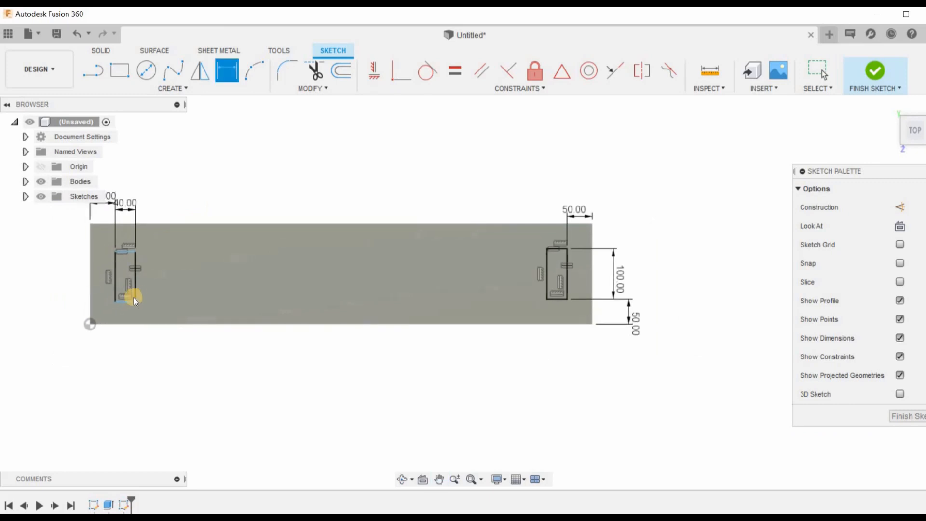
Make the lower edges of both rectangles collinear and finish the sketch.
left_click(615, 72)
scroll(555, 300, "up", 2)
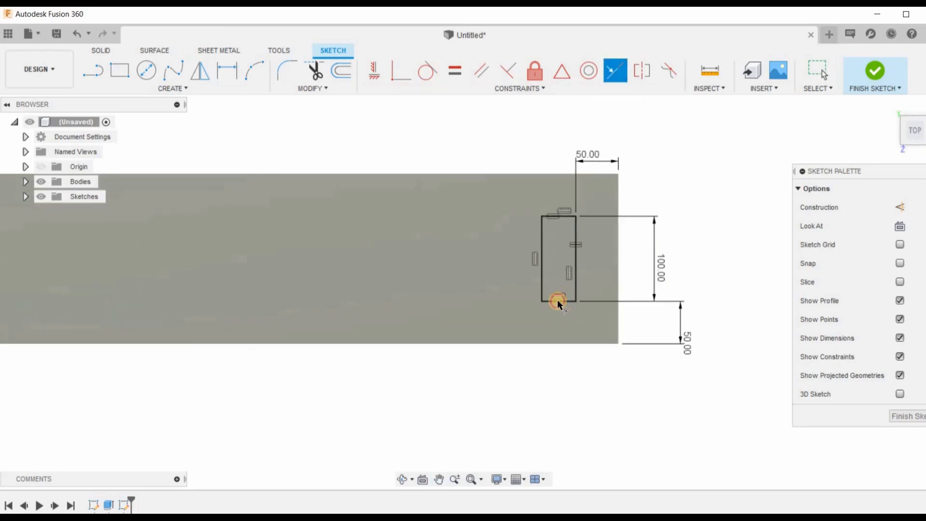
left_click(558, 301)
scroll(609, 229, "down", 4)
left_click(122, 276)
scroll(249, 375, "down", 1)
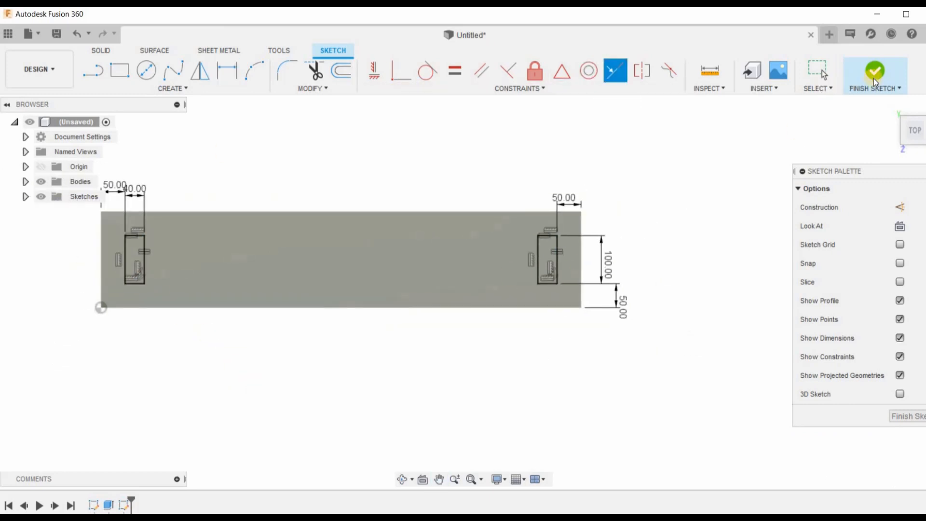
left_click(873, 79)
Extrude both small rectangles 400 mm upward, joined to the plate, to form two posts.
left_click(258, 174)
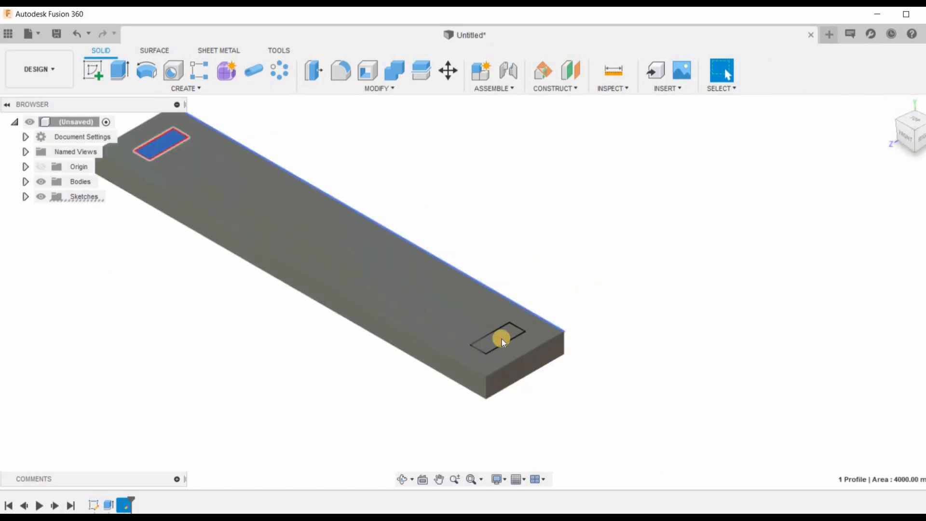
left_click(502, 341, "ctrl")
scroll(571, 303, "down", 4)
key("e")
left_click_drag(534, 305, 523, 181)
mouse_move(522, 182)
middle_mouse_down("shift")
mouse_move(560, 260)
mouse_move(527, 177)
middle_mouse_up("shift")
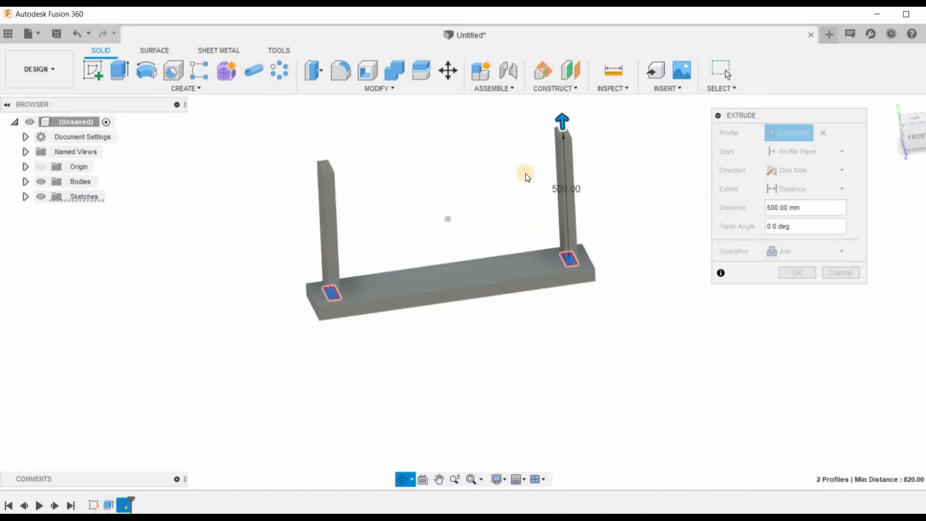
left_click(797, 273)
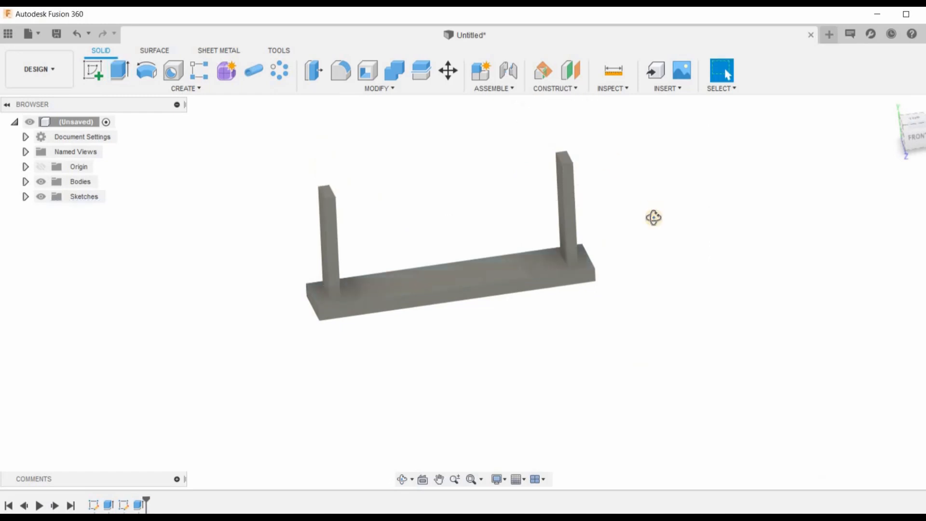
Change the posts' extrusion operation from Join to New Body.
middle_click_drag(654, 218, 333, 202, "shift")
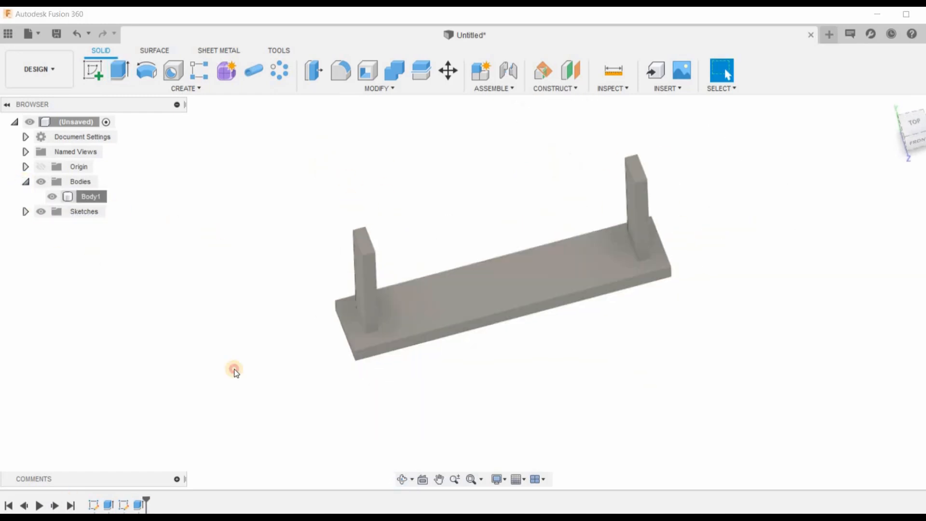
double_click(139, 505)
left_click(806, 251)
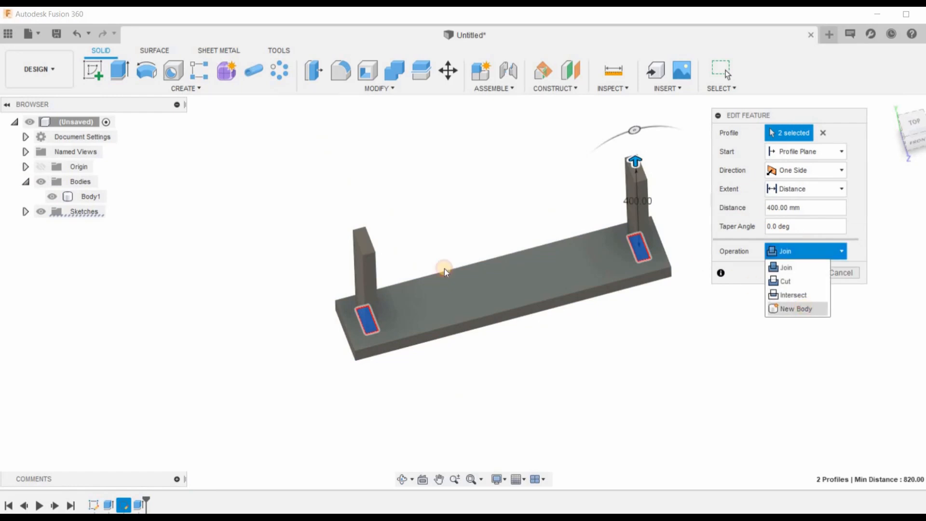
left_click(791, 308)
left_click(797, 272)
Check which parts of the model belong to each separate body.
left_click(93, 196)
left_click(101, 214)
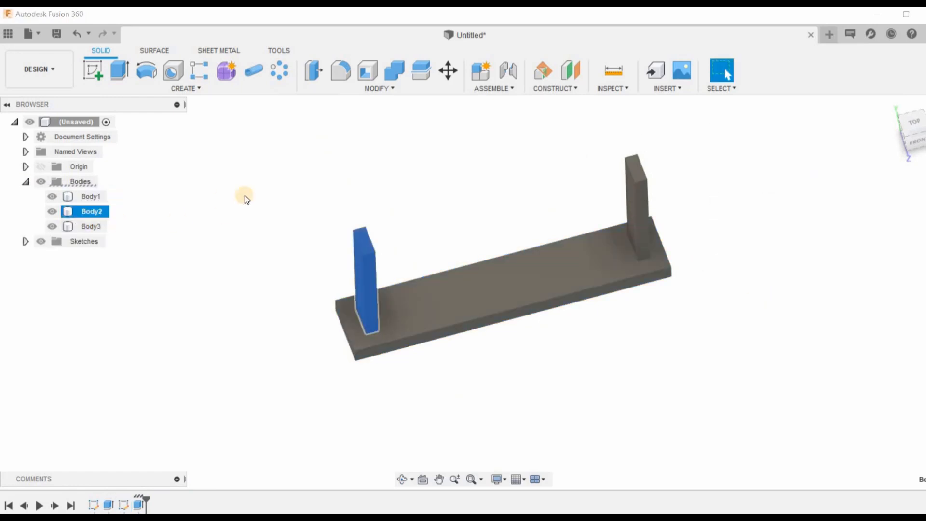
left_click(244, 195)
left_click(92, 198)
left_click(387, 173)
scroll(366, 238, "up", 6)
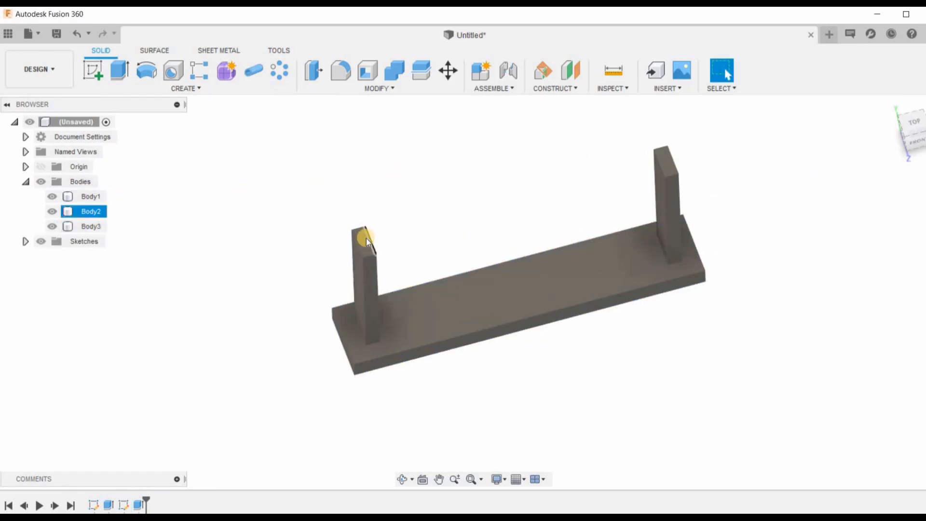
left_click(366, 242)
scroll(313, 252, "down", 2)
Copy the base plate body 400 mm straight up along Y using Move/Copy with Create Copy enabled.
left_click(91, 196)
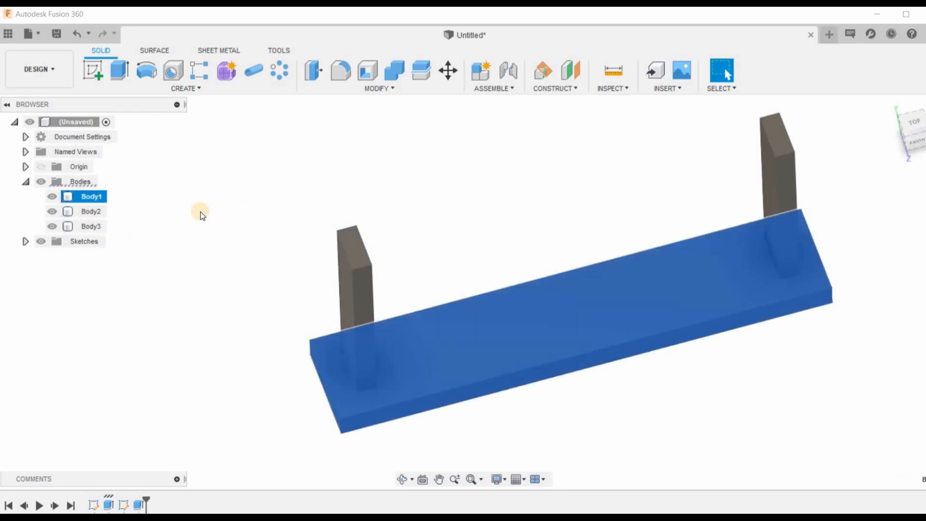
left_click(376, 89)
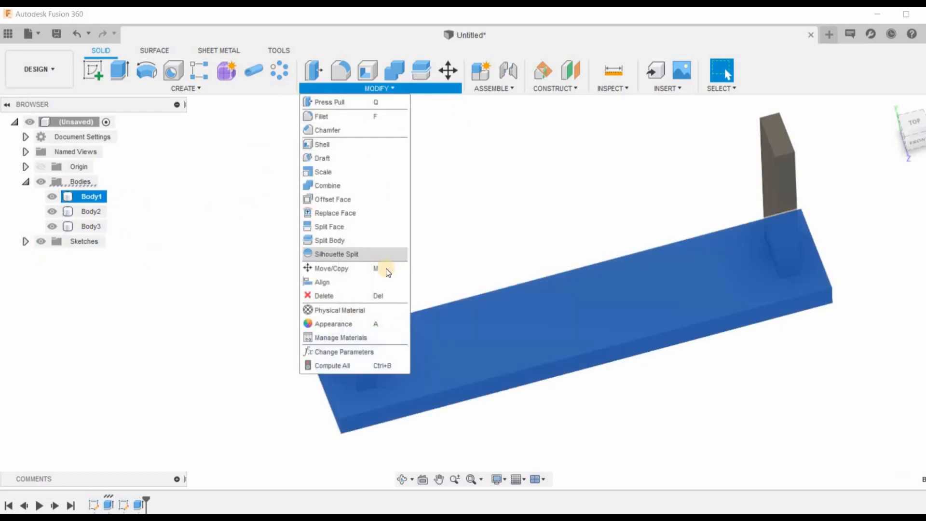
left_click(385, 267)
middle_click_drag(531, 241, 440, 240)
middle_click_drag(425, 202, 409, 160, "shift")
left_click_drag(221, 355, 256, 159)
middle_click_drag(372, 245, 400, 275, "shift")
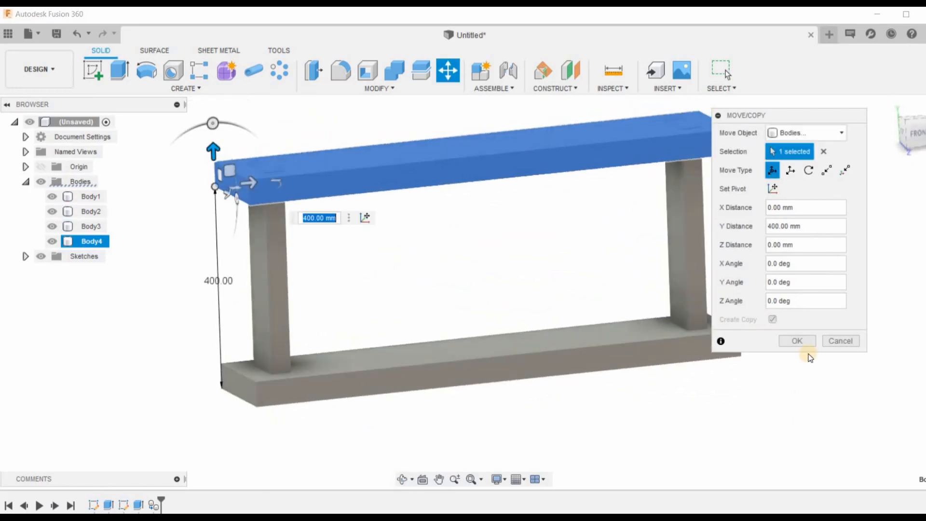
Set the copied plate's Y distance to 450 mm and complete the move.
scroll(233, 229, "up", 3)
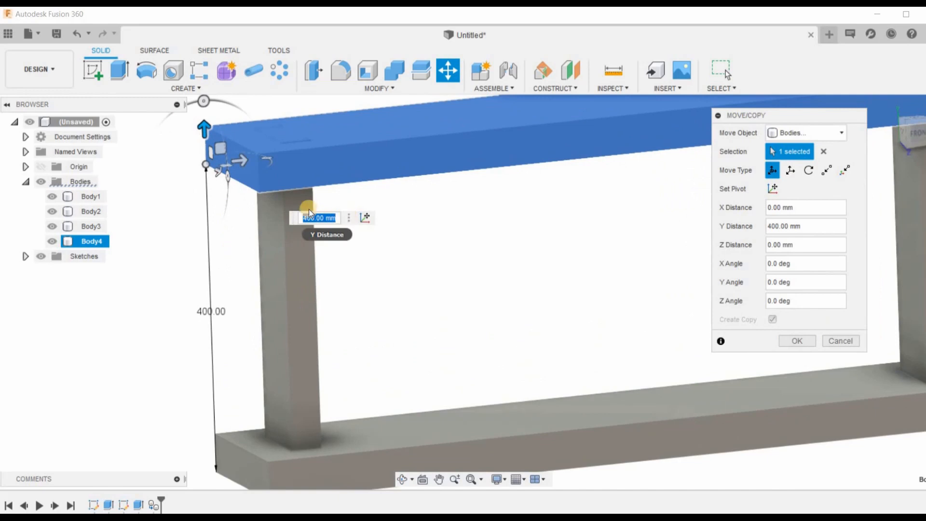
left_click(317, 217)
key("BackSpace")
type("5")
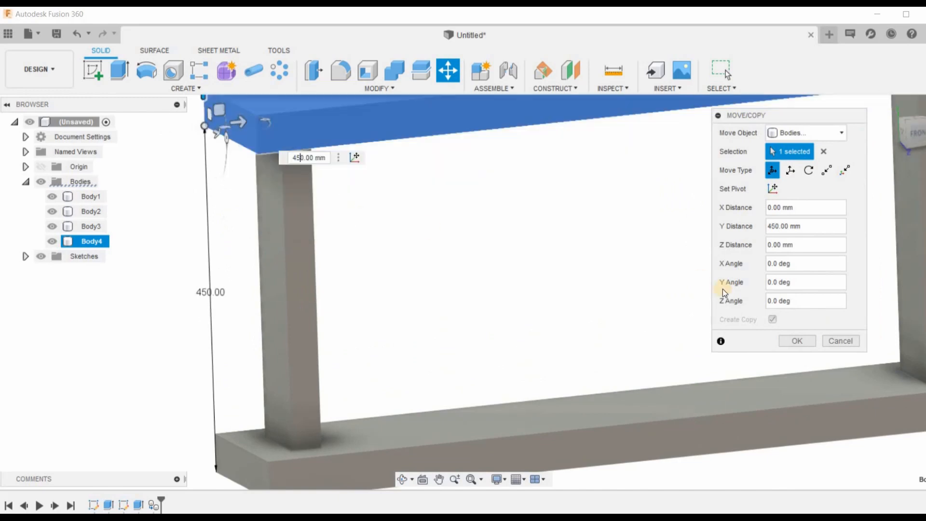
left_click(797, 343)
Start a sketch on the upper plate's top face and draw a circle near its centre.
scroll(526, 290, "down", 4)
middle_click_drag(499, 231, 524, 275, "shift")
left_click(545, 185)
scroll(504, 332, "down", 1)
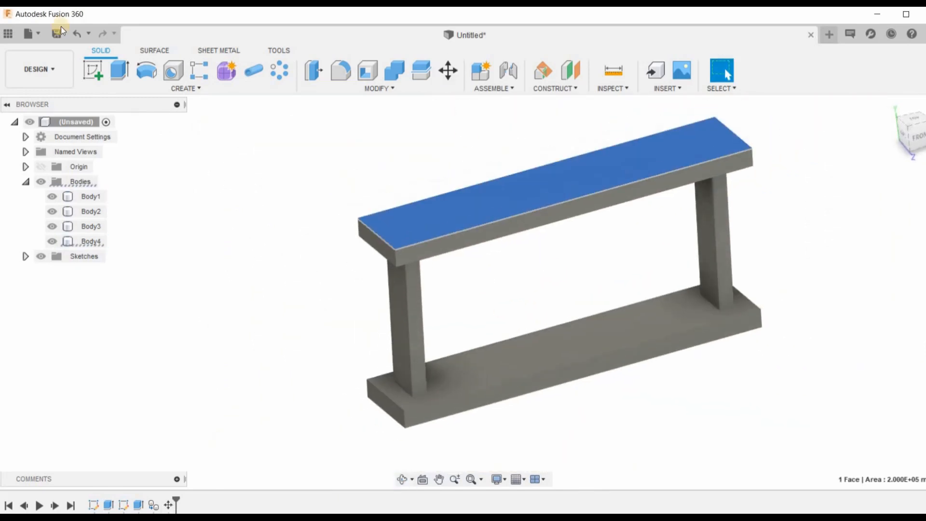
left_click(97, 72)
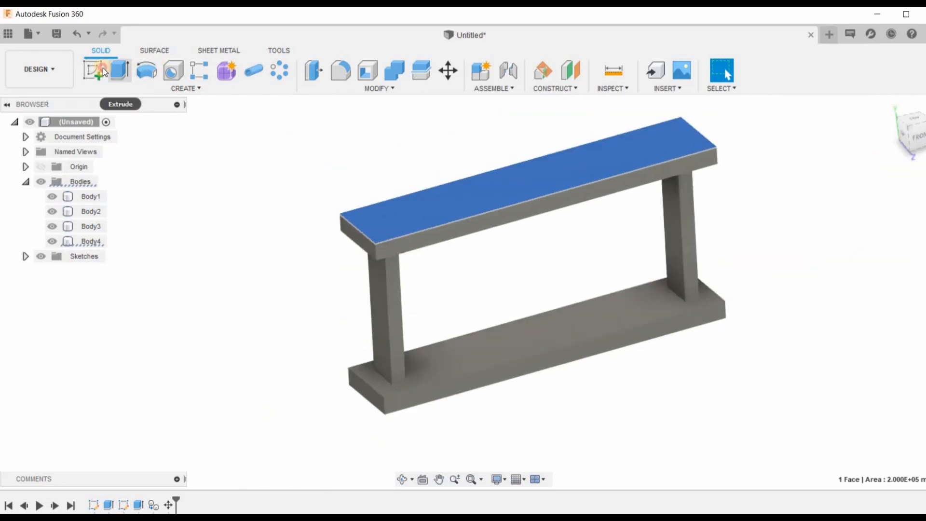
middle_click_drag(478, 293, 313, 253)
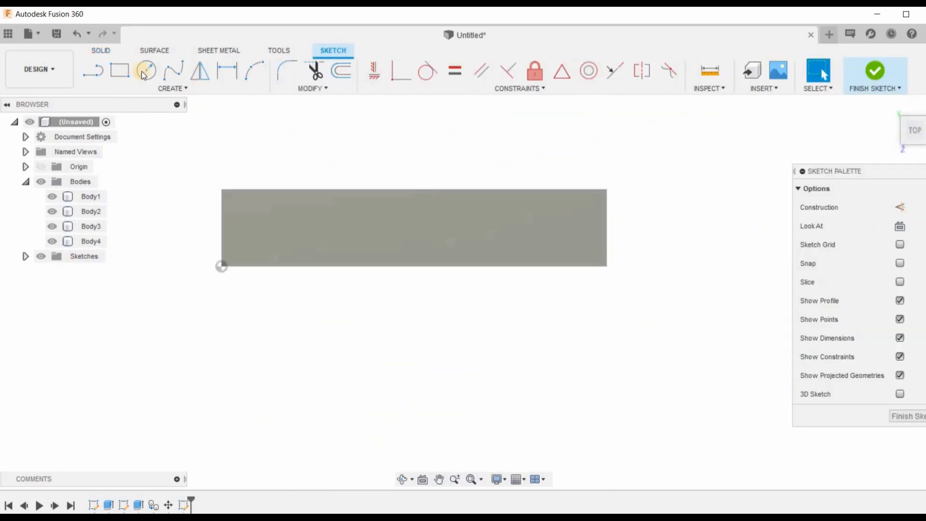
key("c")
left_click(411, 227)
left_click(417, 216)
Dimension the circle's diameter at 20 mm.
key("d")
left_click(422, 221)
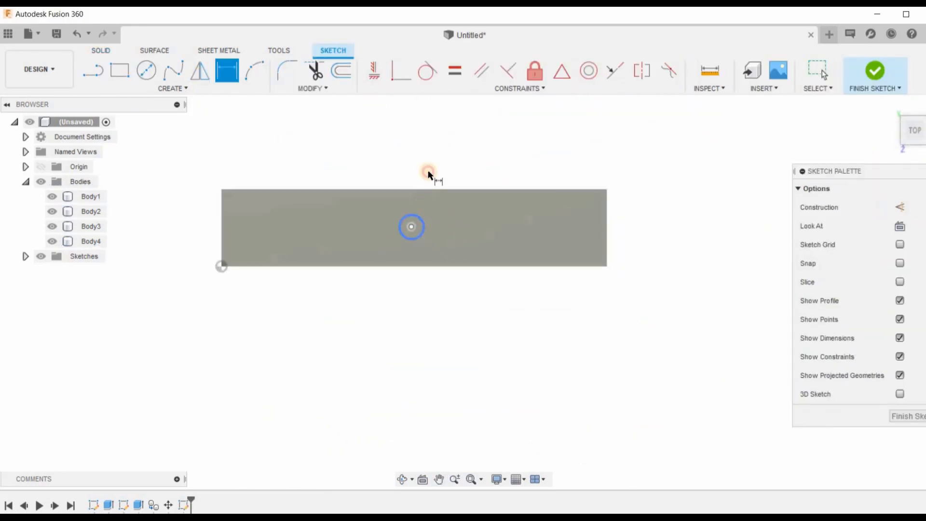
left_click(429, 172)
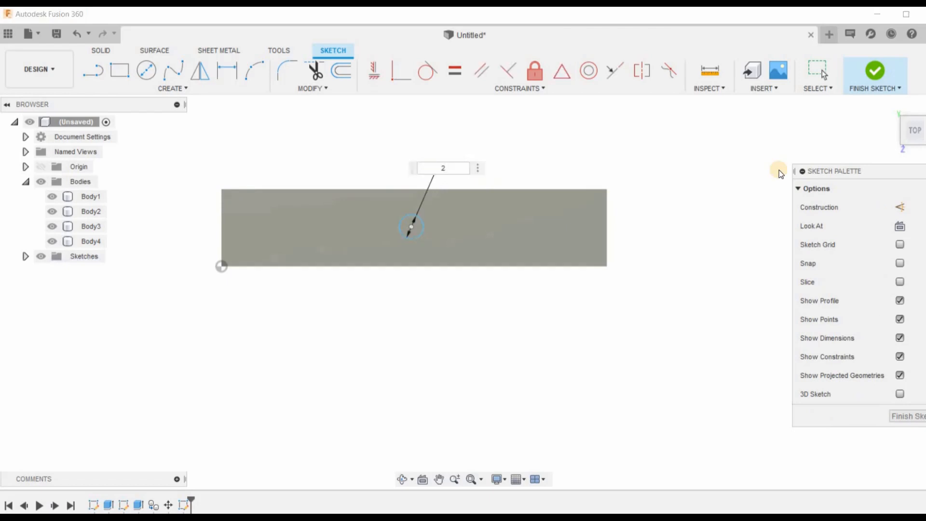
key("Return")
scroll(463, 191, "up", 3)
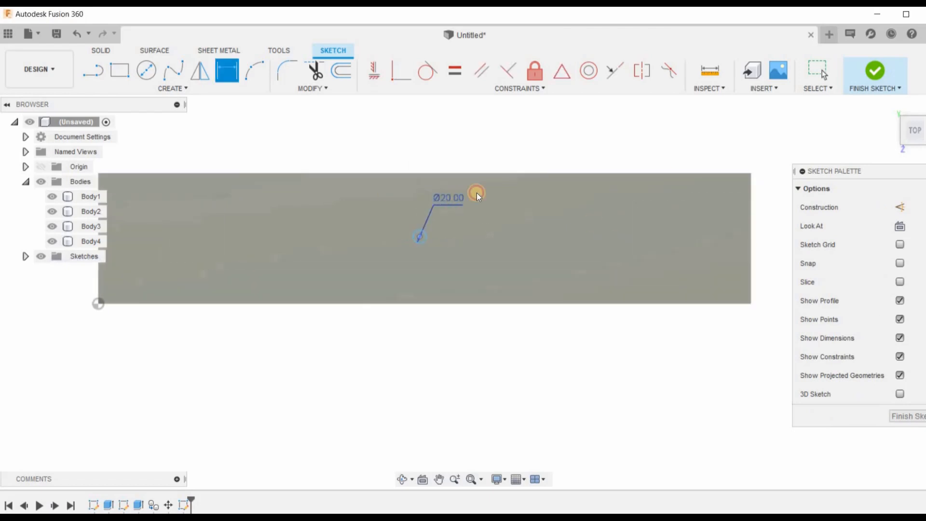
Change the circle's diameter dimension to 30 mm.
double_click(476, 193)
type("30")
key("Return")
scroll(541, 164, "down", 2)
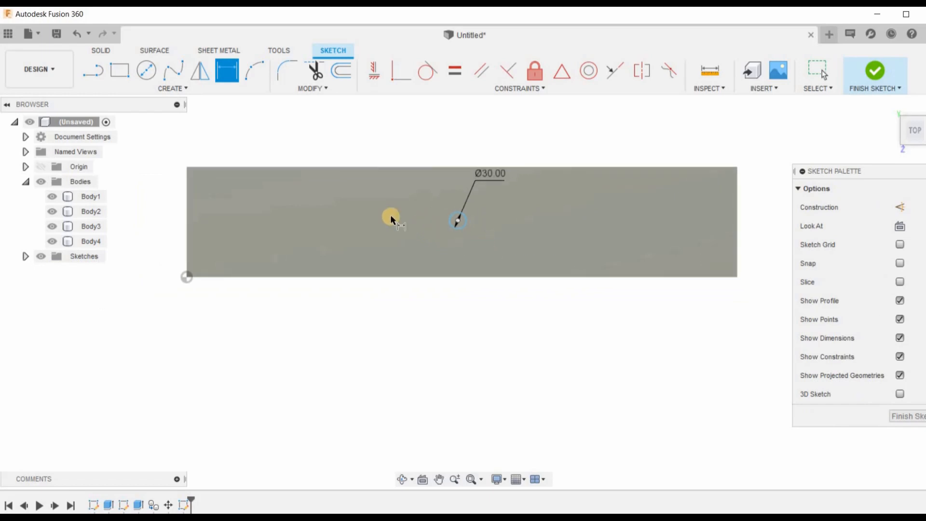
Position the circle's centre 500 mm from the plate's short edge and 100 mm from its long edge, and finish the sketch.
left_click(230, 72)
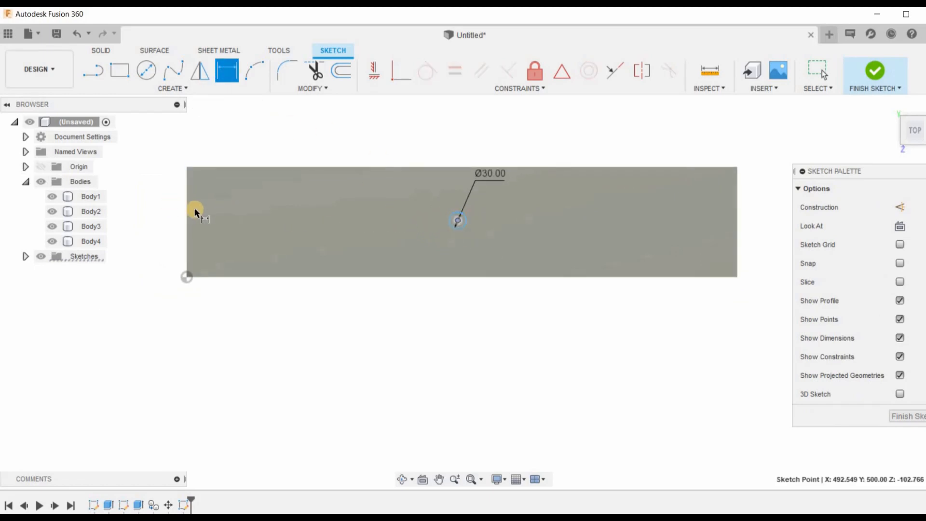
left_click(289, 141)
type("500")
key("Return")
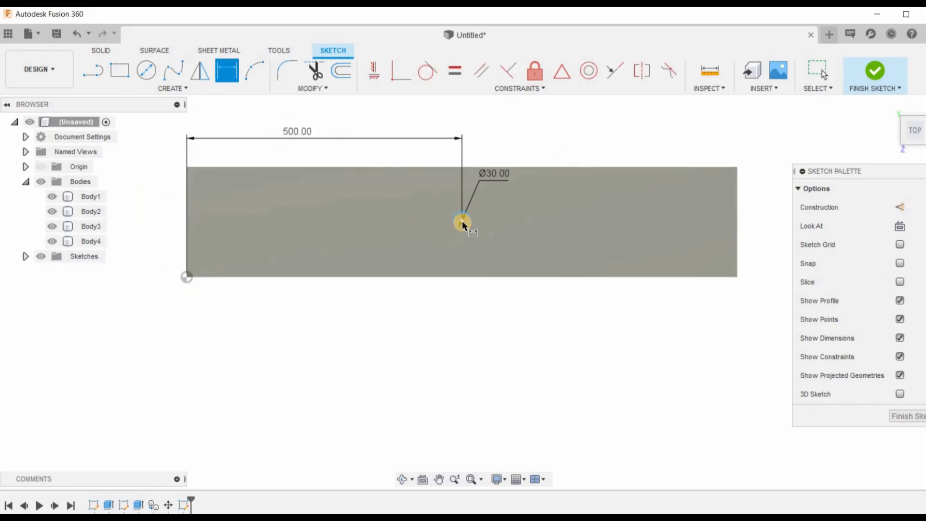
left_click(462, 221)
left_click(554, 166)
left_click(754, 196)
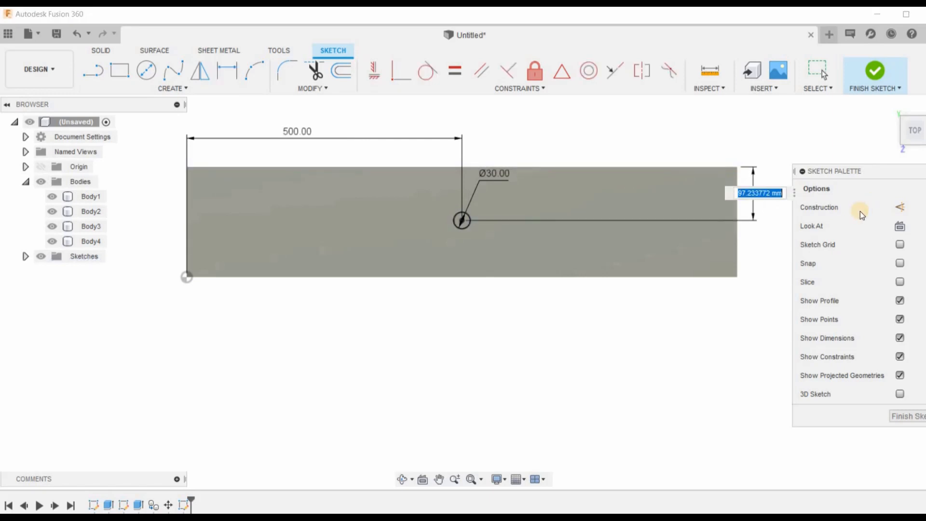
type("100")
key("Return")
scroll(406, 265, "up", 2)
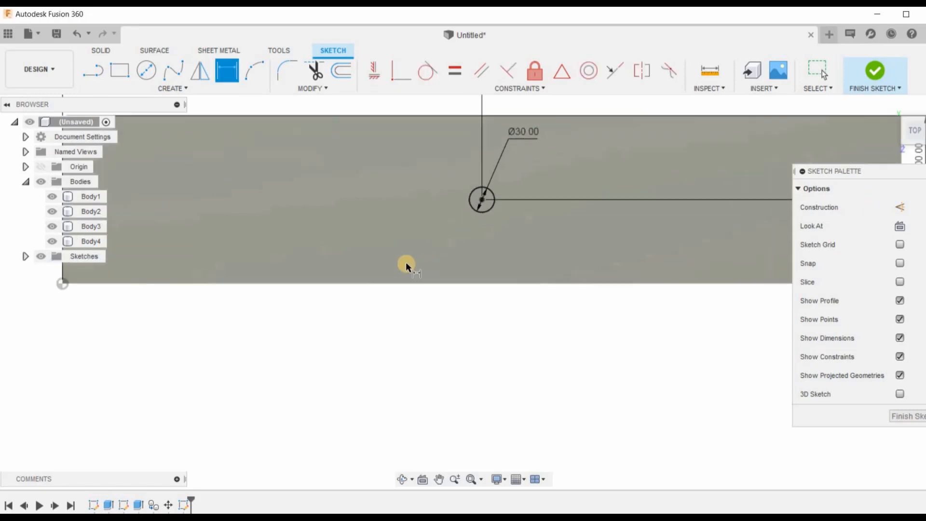
scroll(406, 265, "down", 3)
left_click(875, 72)
Set up an extrude of the circle as a Cut with extent All, flipped downward through both plates.
left_click(890, 105)
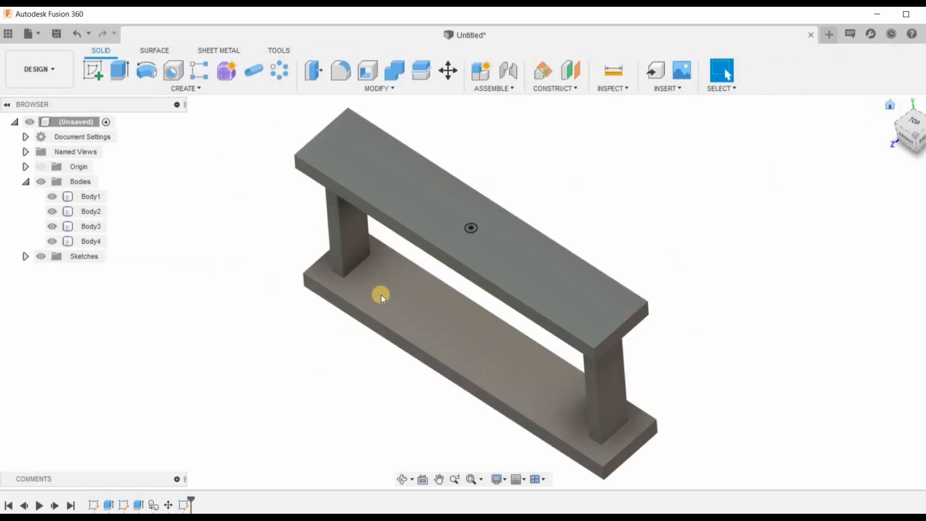
scroll(381, 294, "up", 5)
left_click(120, 70)
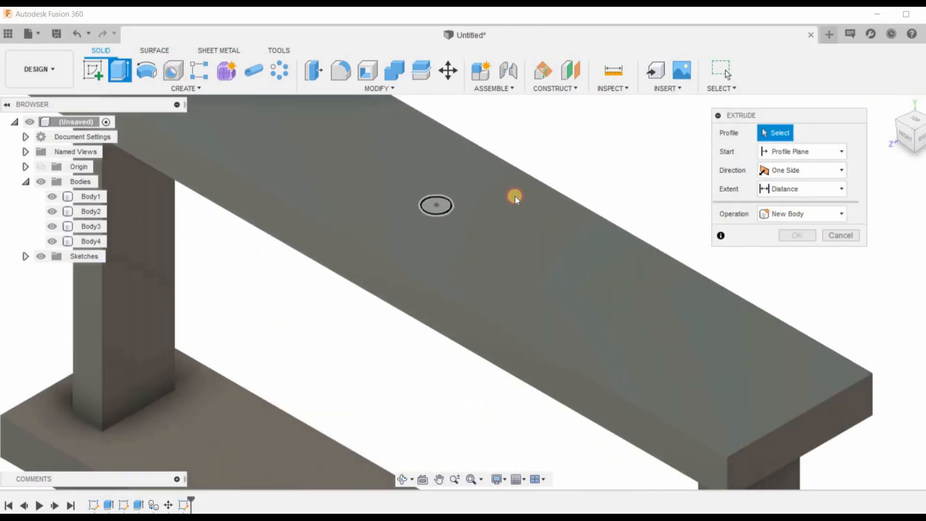
left_click(436, 205)
scroll(512, 174, "down", 4)
left_click(812, 192)
left_click(798, 232)
left_click(772, 208)
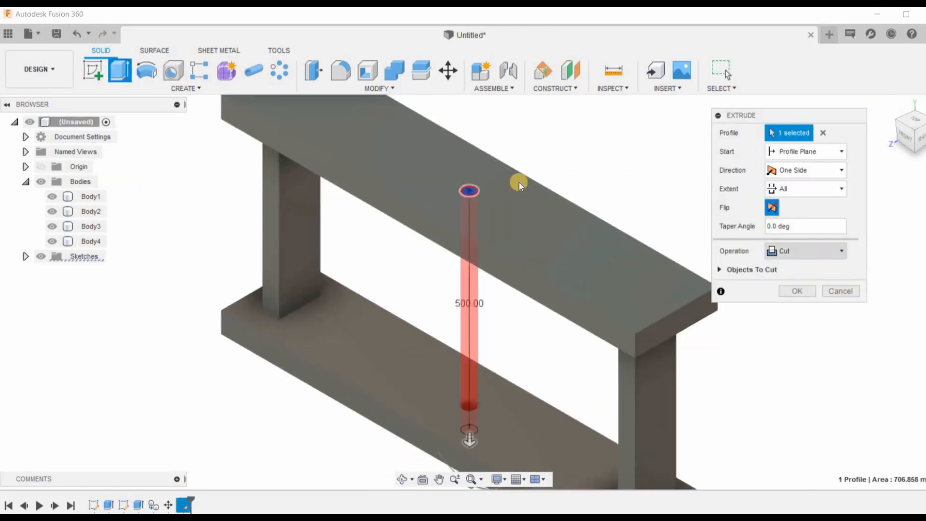
Exclude Body1 from the objects to cut, keeping only the upper plate, Body4, and complete the extrusion.
scroll(520, 186, "down", 2)
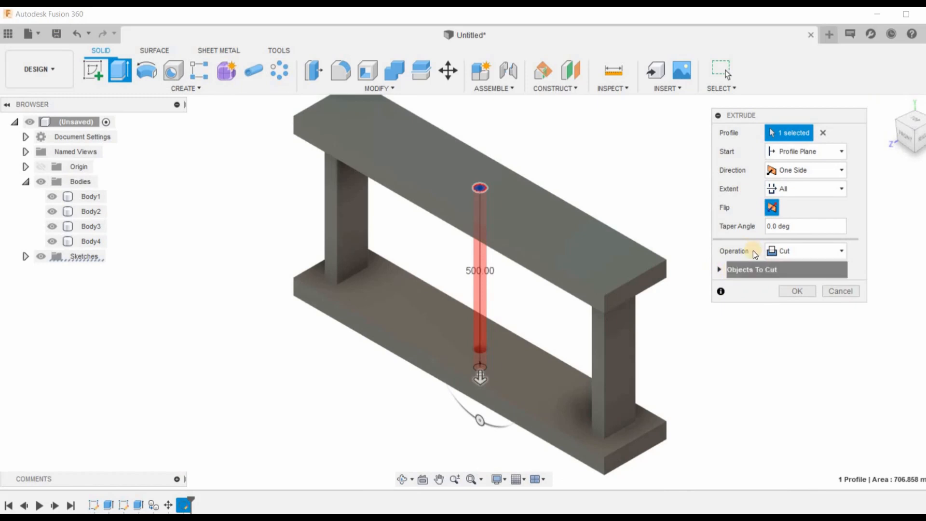
left_click(745, 274)
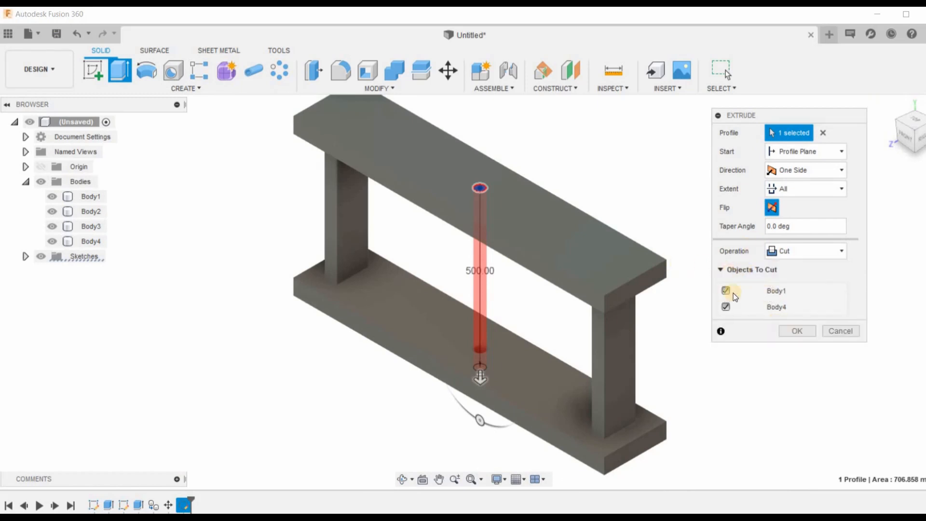
left_click(726, 309)
left_click(725, 290)
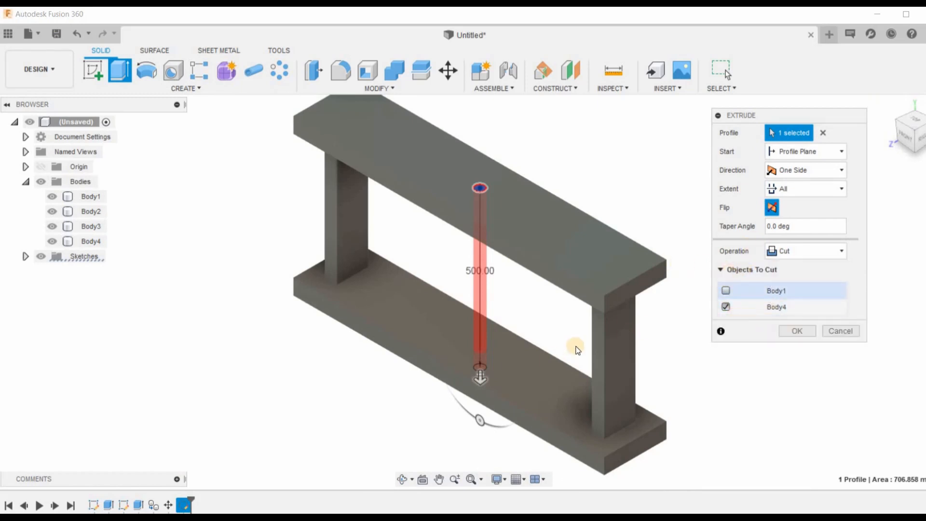
scroll(577, 337, "up", 1)
scroll(589, 306, "down", 1)
middle_click_drag(589, 306, 627, 314, "shift")
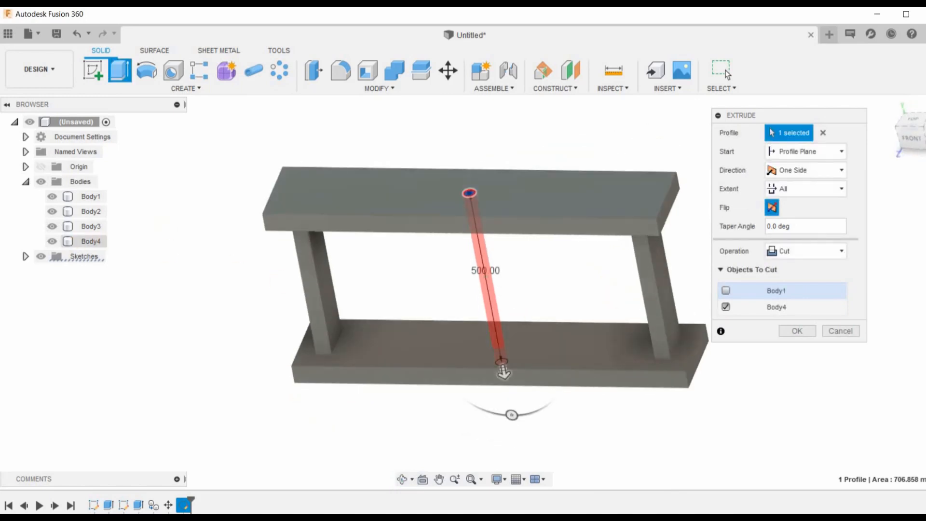
left_click(807, 333)
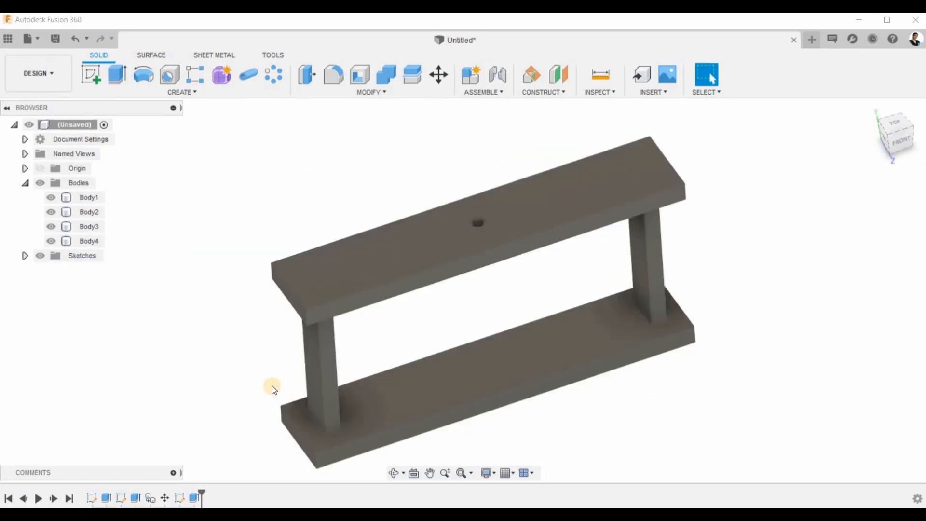
Start a sketch on the left post's outer face and draw a circle at mid-height on its centreline.
scroll(272, 385, "up", 1)
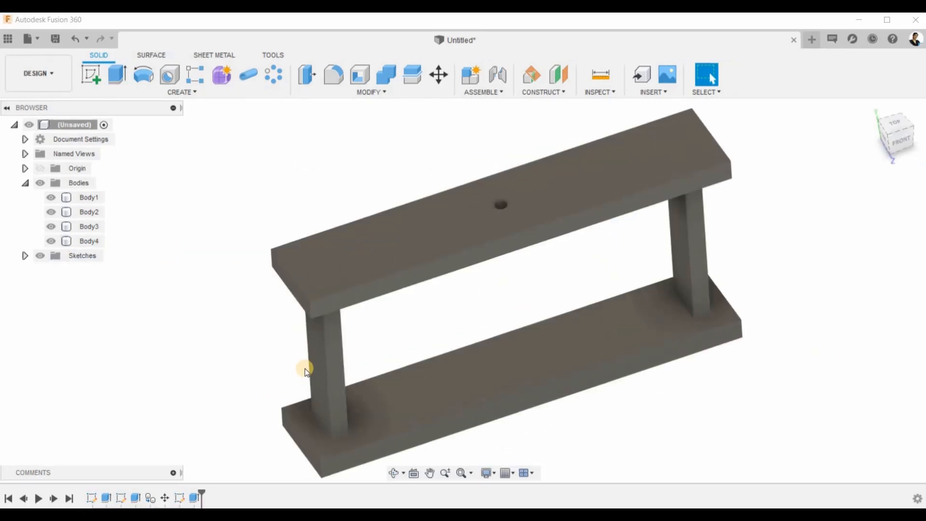
left_click(316, 357)
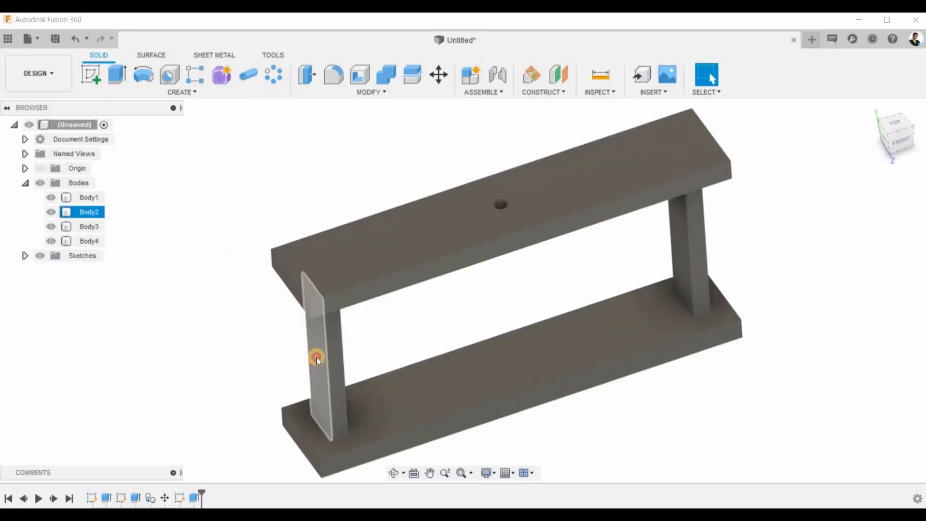
left_click(98, 88)
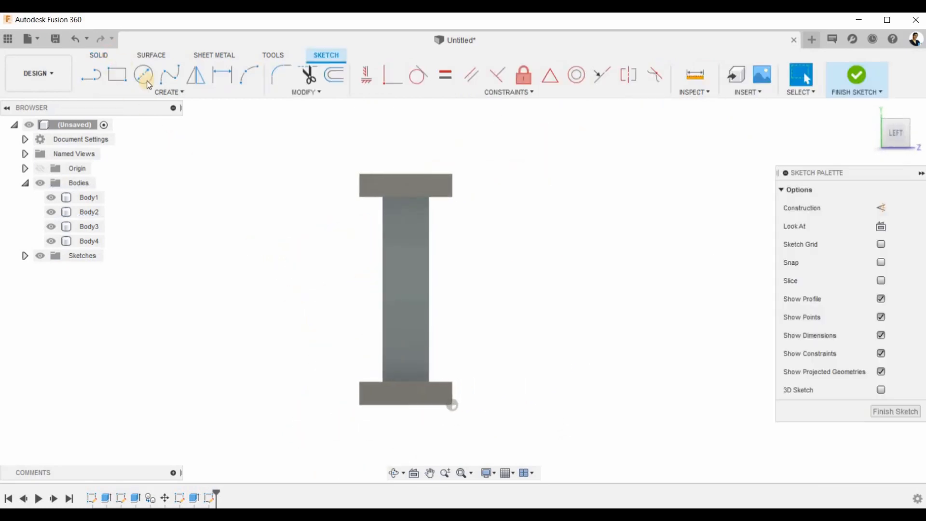
left_click(143, 76)
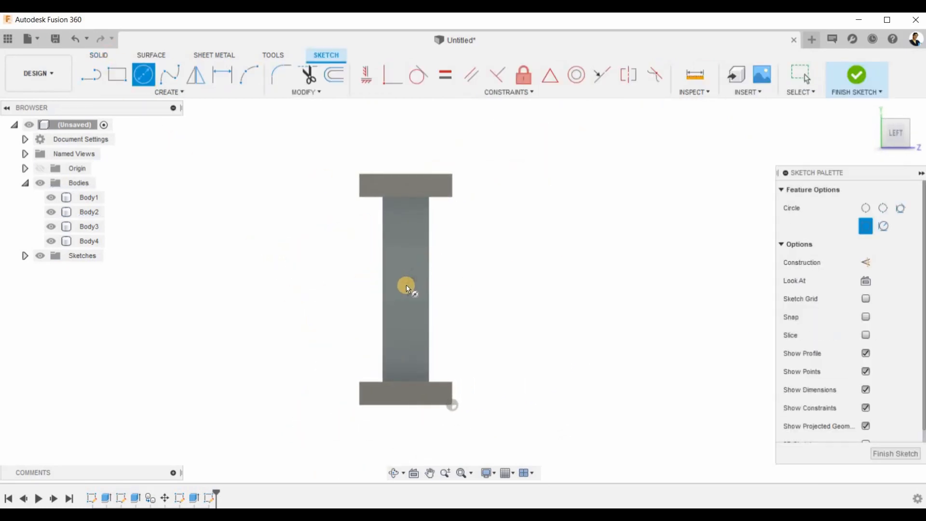
left_click(406, 290)
left_click(410, 279)
Dimension the diameter of the circle on the post at 30 mm.
key("d")
left_click(414, 278)
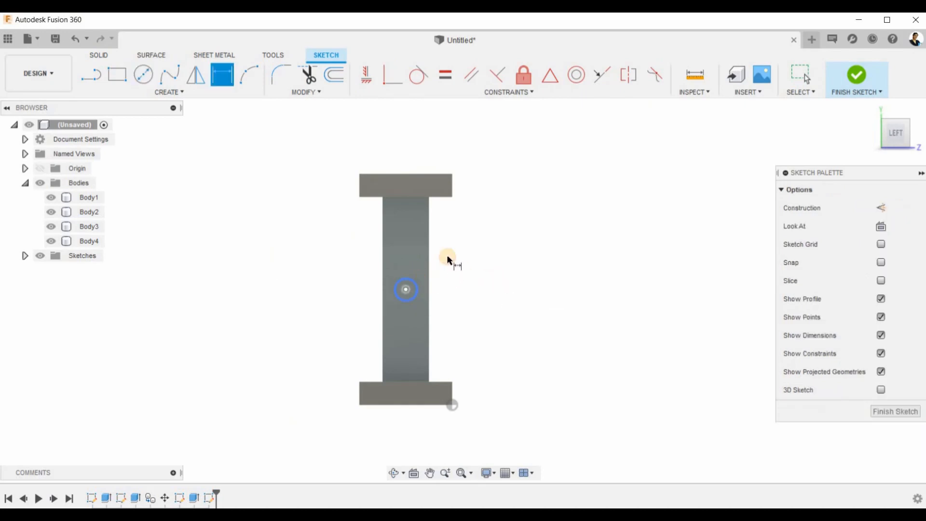
left_click(555, 289)
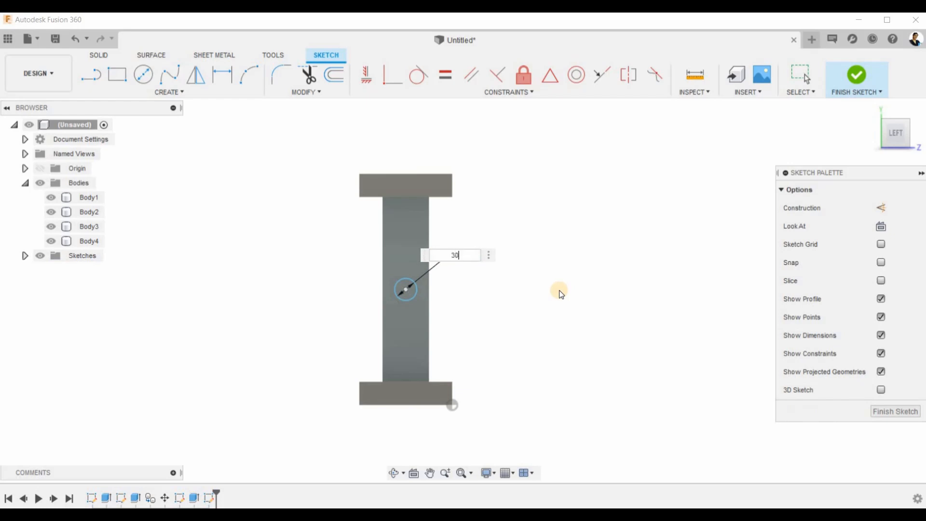
type("30")
key("Return")
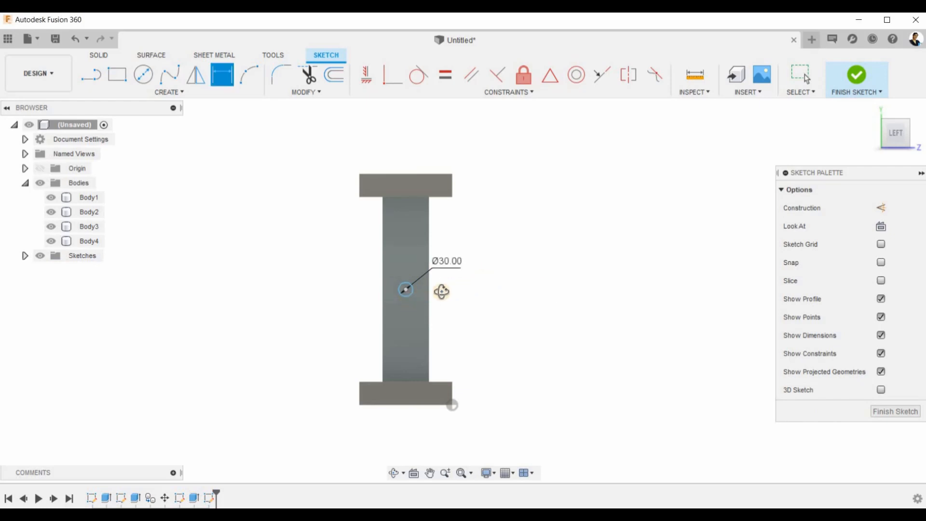
Dimension the circle's centre 200 mm below the top edge of the post face.
middle_click_drag(442, 291, 314, 353, "shift")
scroll(229, 291, "up", 3)
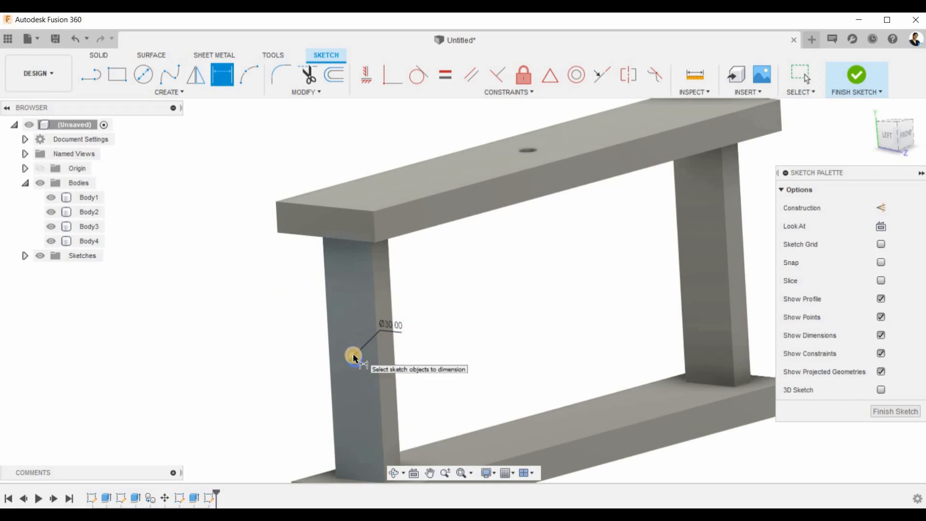
left_click(350, 245)
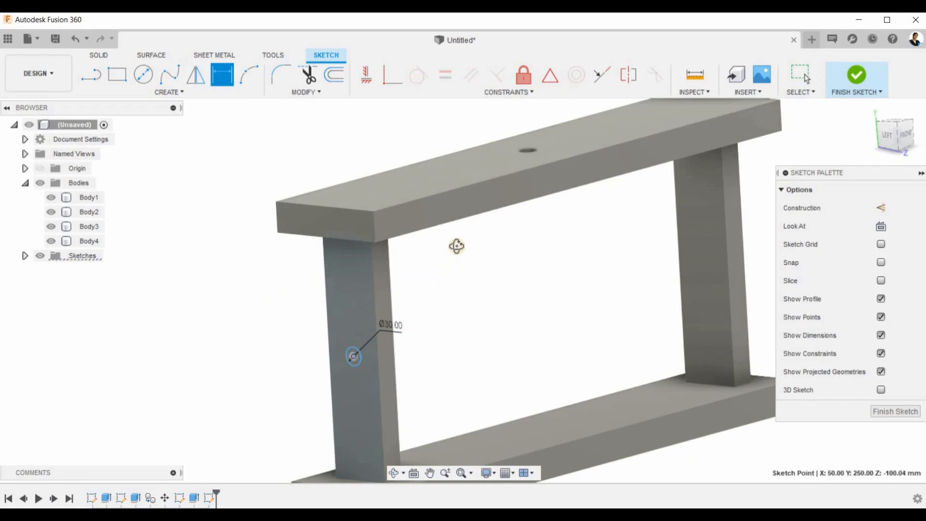
middle_click_drag(457, 246, 368, 237, "shift")
left_click(383, 242)
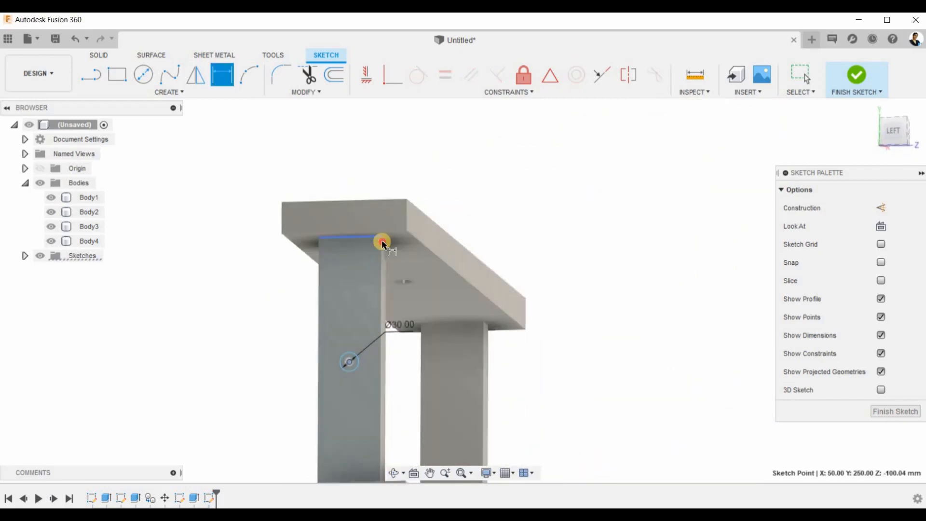
left_click(674, 355)
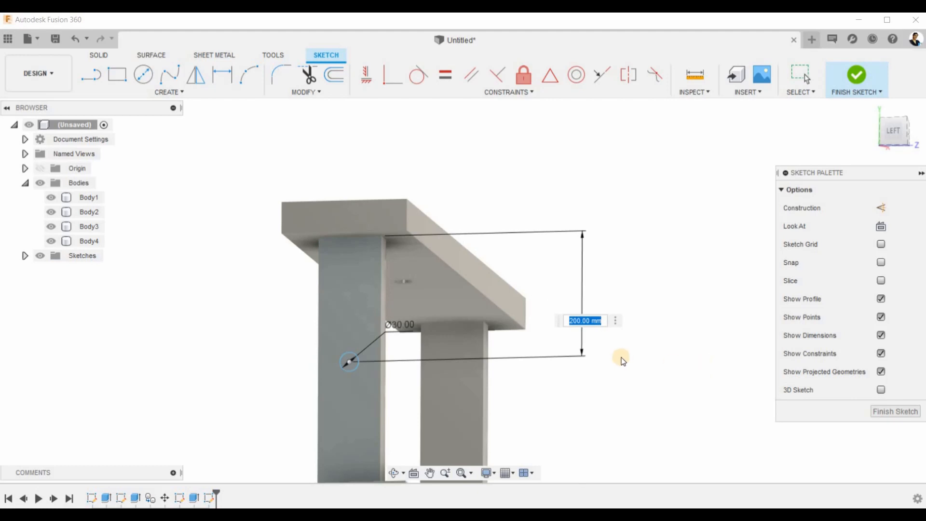
key("Return")
Dimension the circle's centre 50 mm from the post's vertical side edge and finish the sketch.
middle_click_drag(402, 356, 362, 361, "shift")
left_click(385, 388)
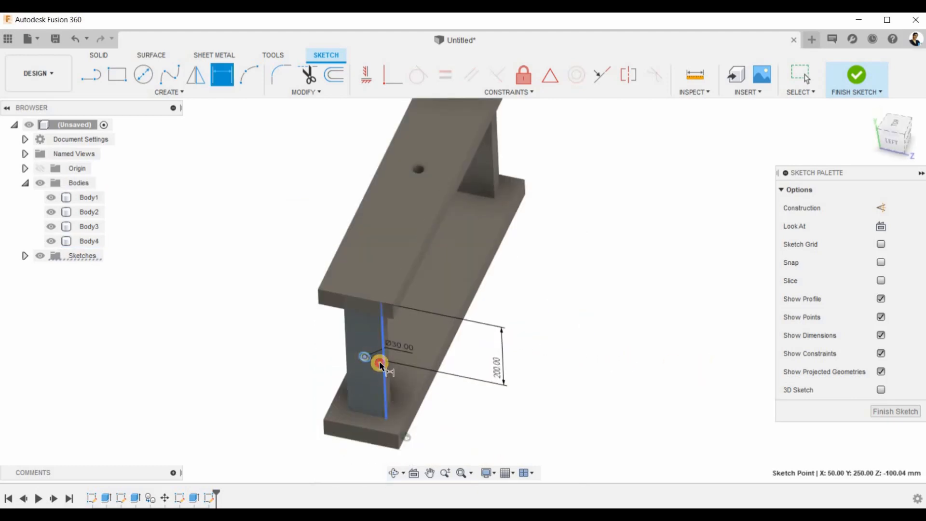
left_click(467, 320)
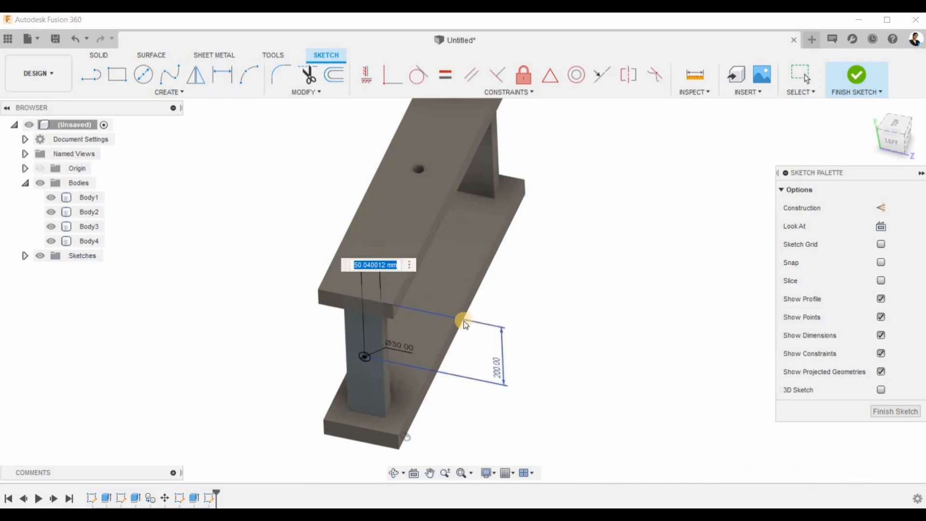
type("50")
key("Return")
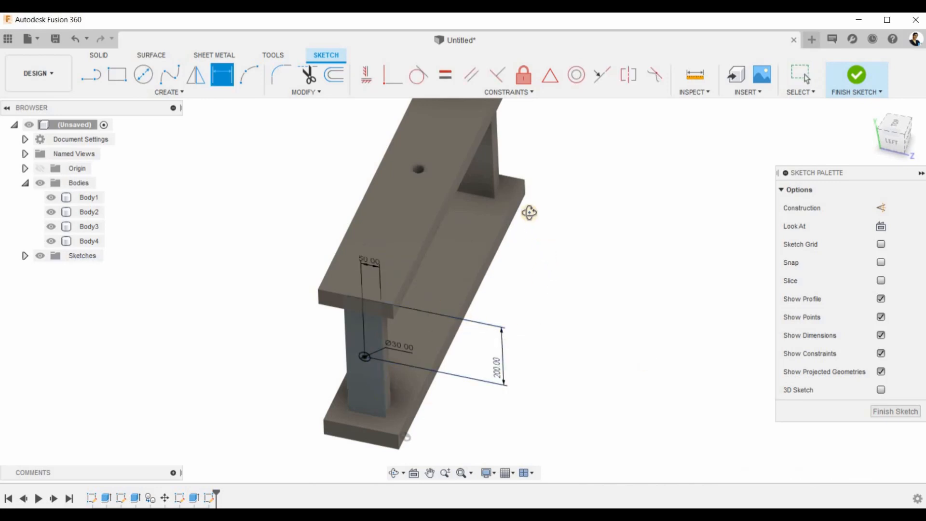
mouse_move(529, 211)
middle_mouse_down("shift")
mouse_move(557, 217)
mouse_move(603, 203)
middle_mouse_up("shift")
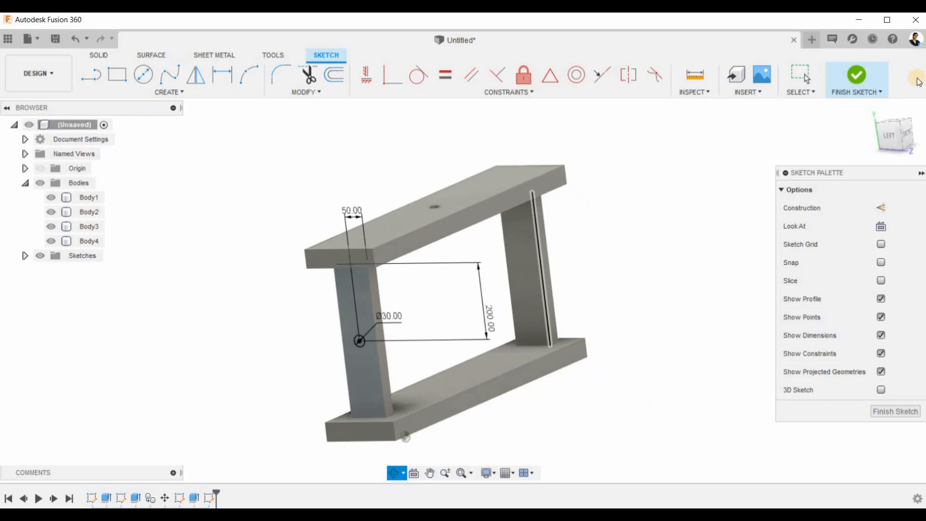
left_click(856, 75)
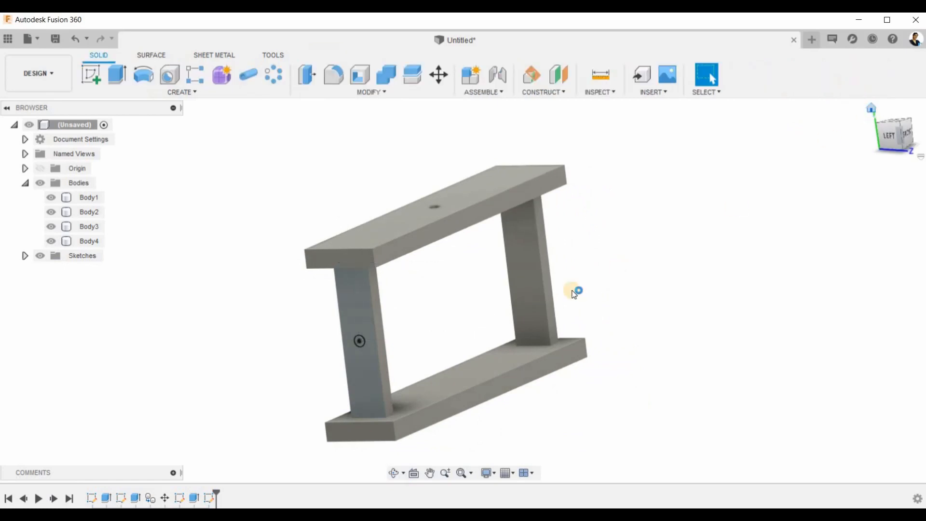
Extrude the circle as a cut with extent All, flipped inward so it passes through both posts.
middle_click_drag(249, 392, 368, 389, "shift")
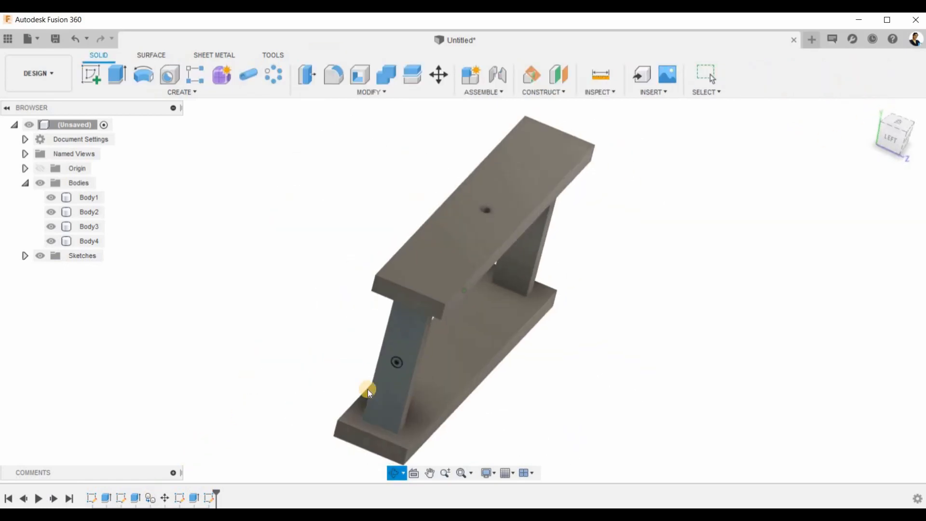
scroll(453, 371, "up", 8)
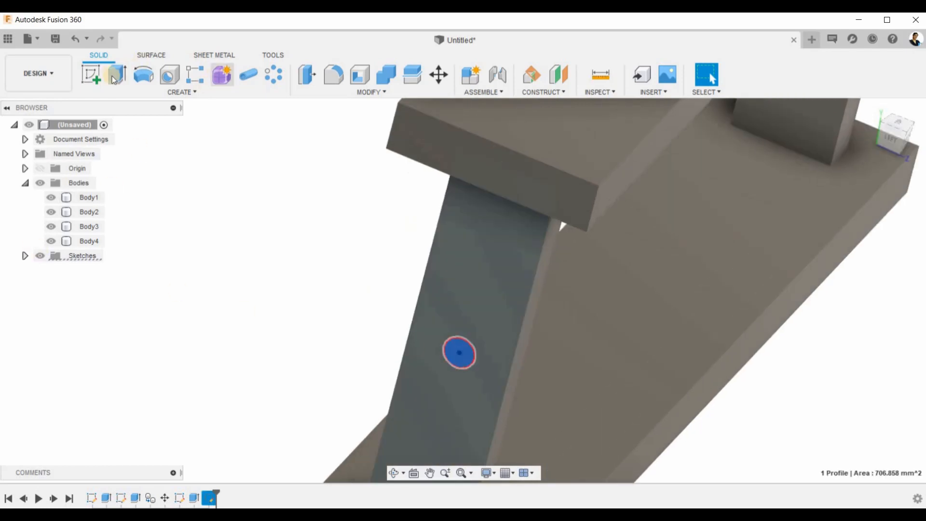
key("e")
scroll(369, 306, "down", 4)
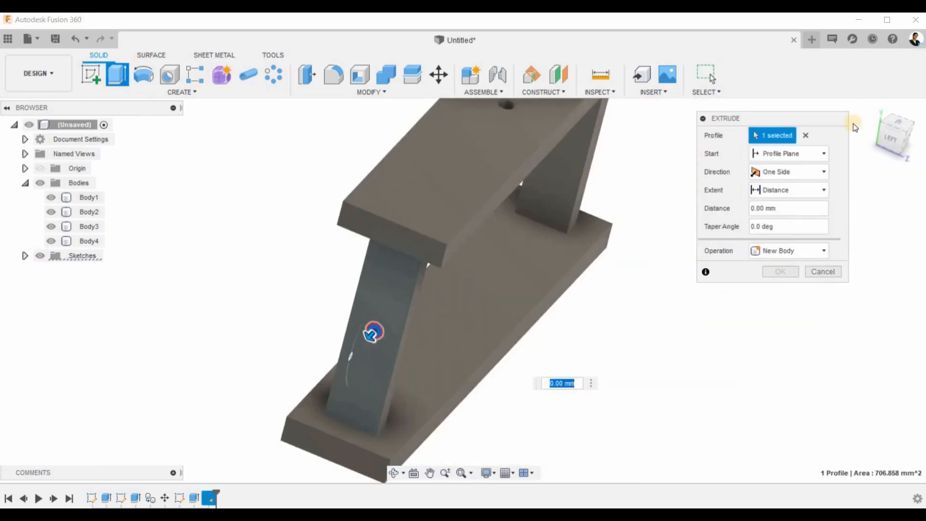
left_click(795, 191)
left_click(784, 237)
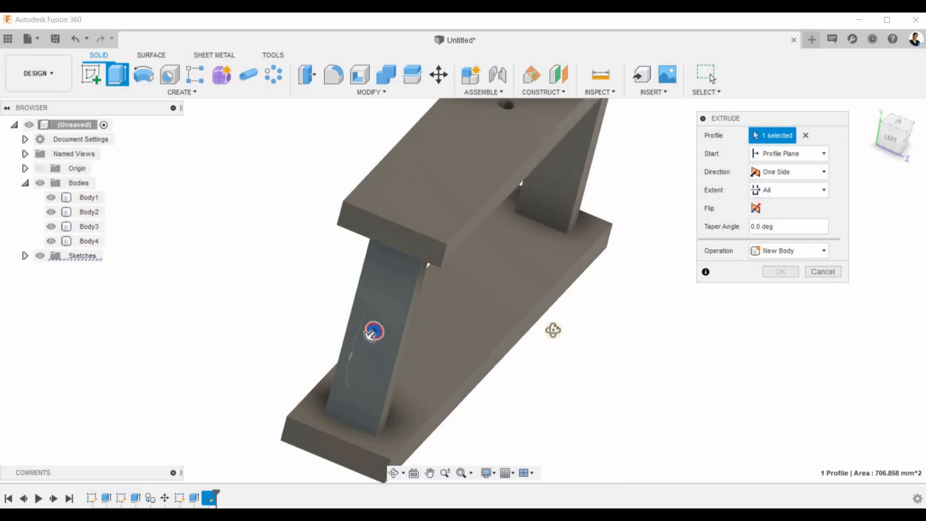
middle_click_drag(553, 330, 816, 176, "shift")
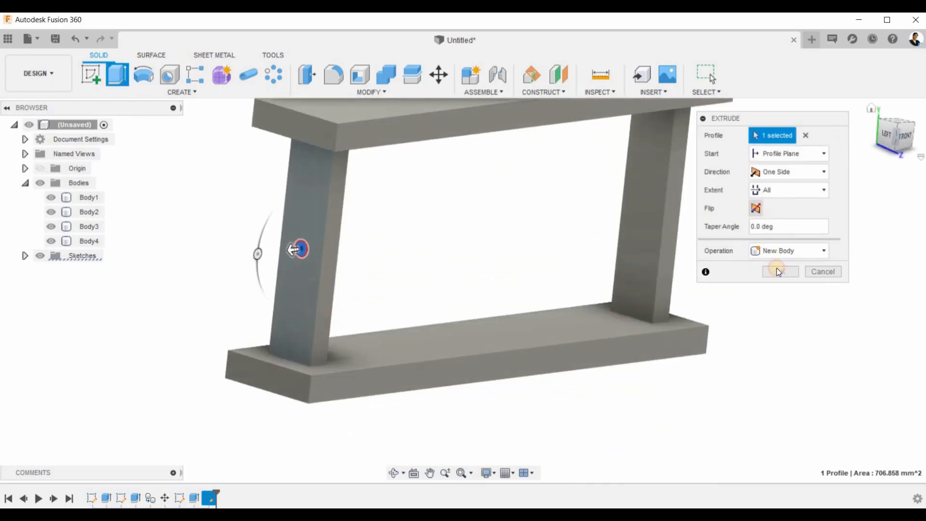
key("Return")
middle_click_drag(679, 265, 539, 268, "shift")
middle_click_drag(397, 287, 397, 300, "shift")
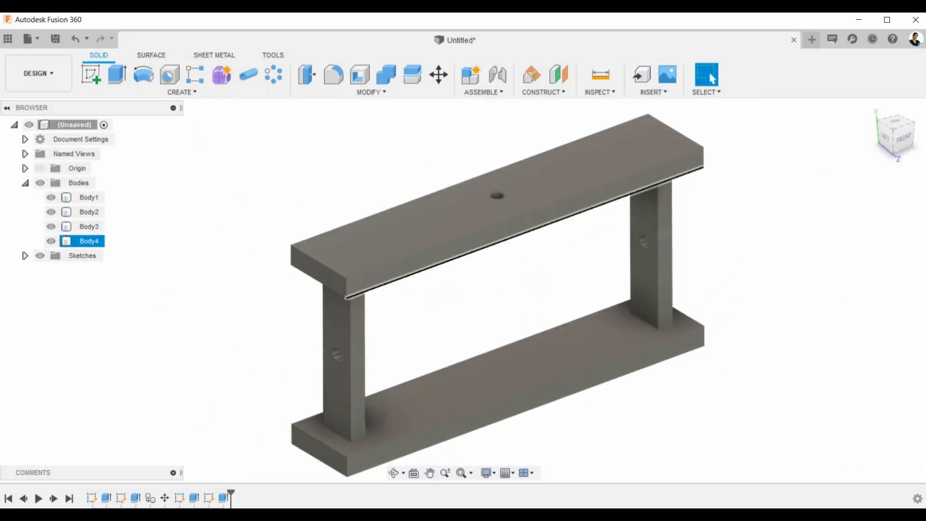
Start a rectangular pattern of type Features with the upper plate's hole, Extrude3, directed along the plate's long top edge.
scroll(493, 193, "up", 3)
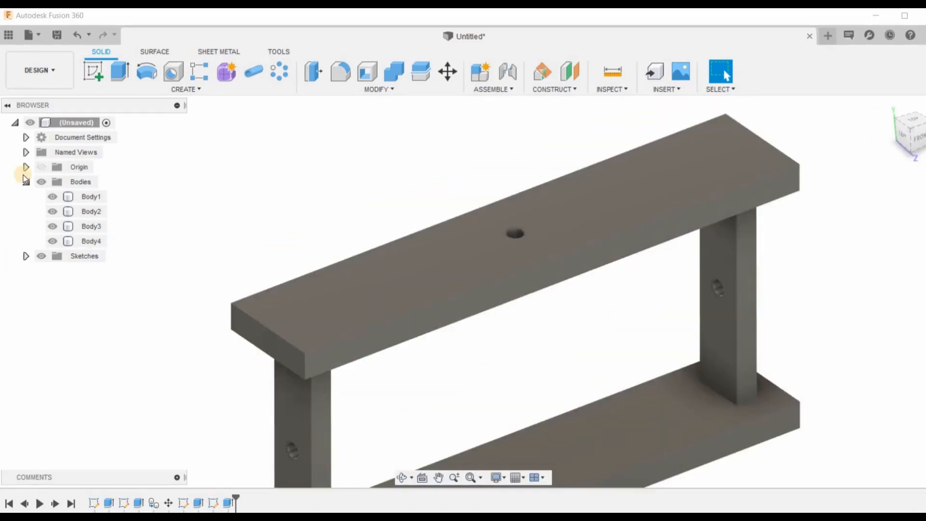
left_click(200, 72)
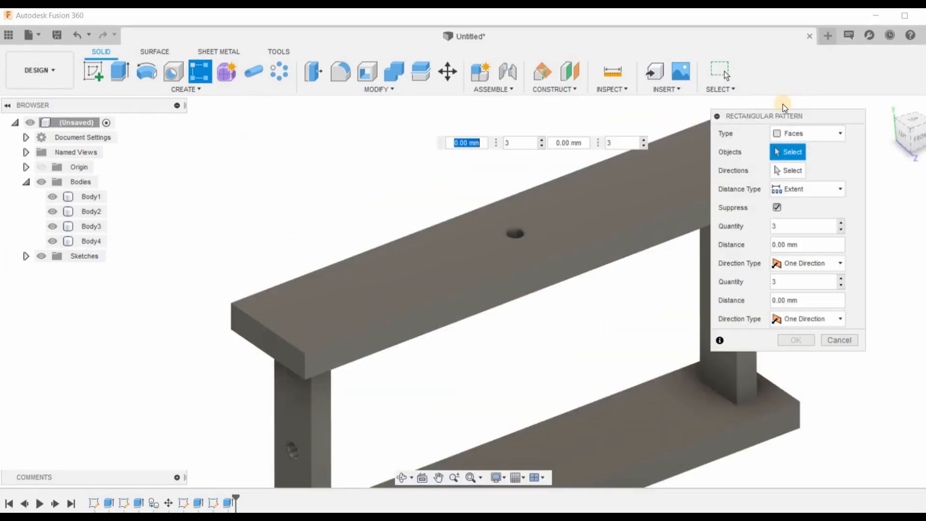
left_click_drag(796, 113, 829, 91)
left_click(852, 110)
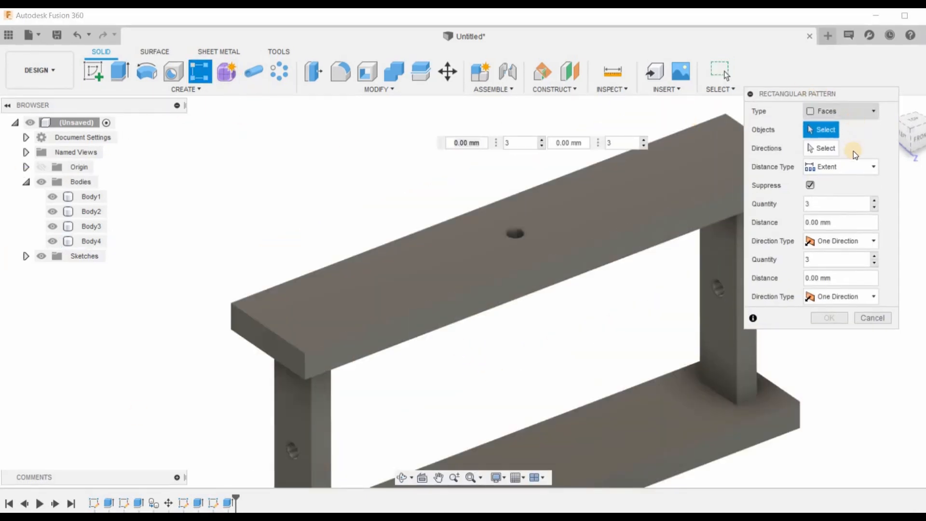
left_click(837, 156)
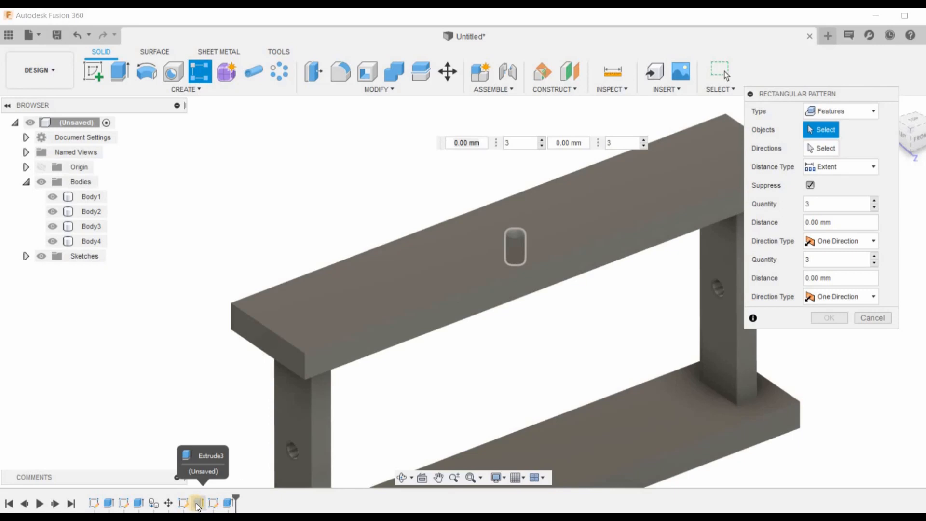
left_click(198, 503)
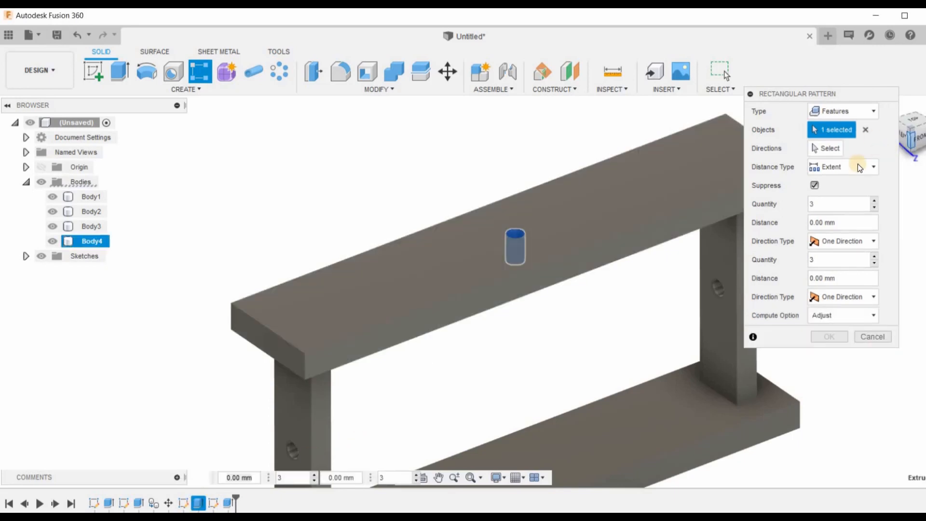
left_click(827, 149)
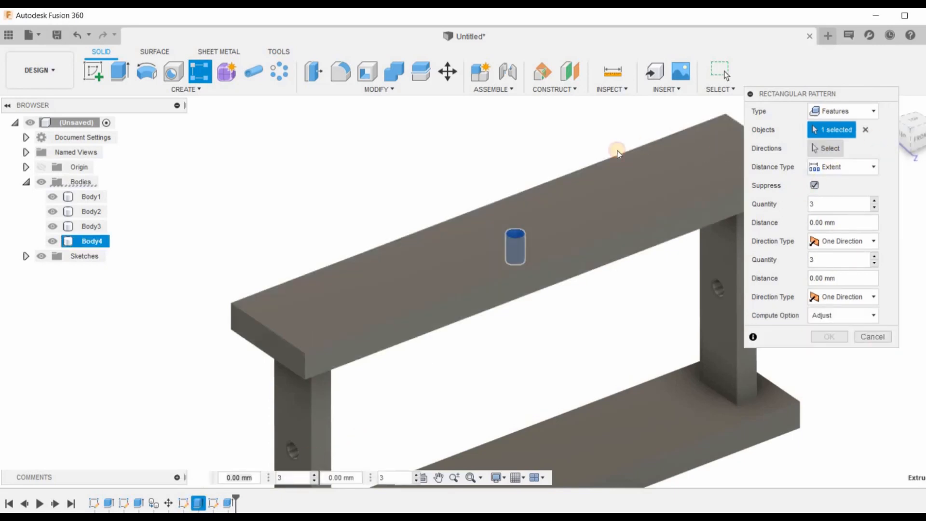
left_click(547, 183)
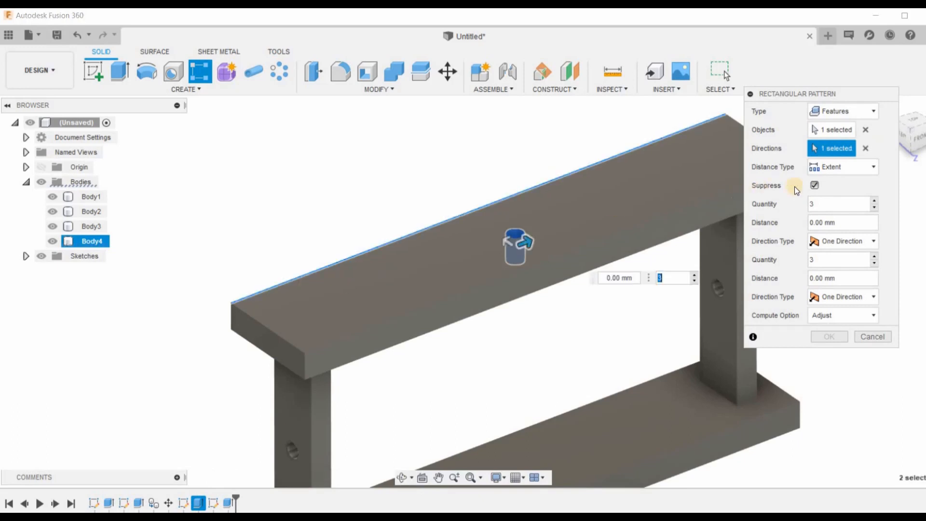
Change the pattern's distance type to Spacing and set the distance between holes to 50 mm.
left_click(844, 198)
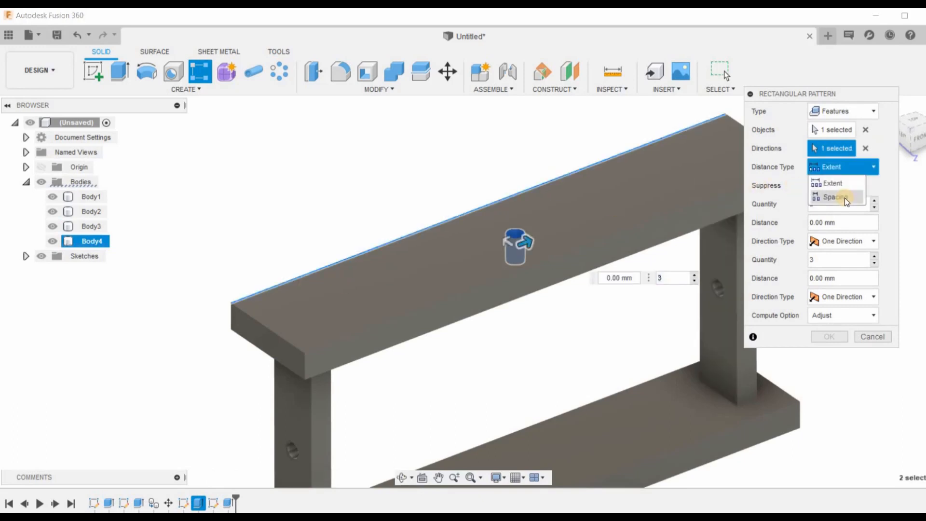
mouse_move(551, 234)
left_mouse_down()
mouse_move(565, 231)
mouse_move(555, 237)
left_mouse_up()
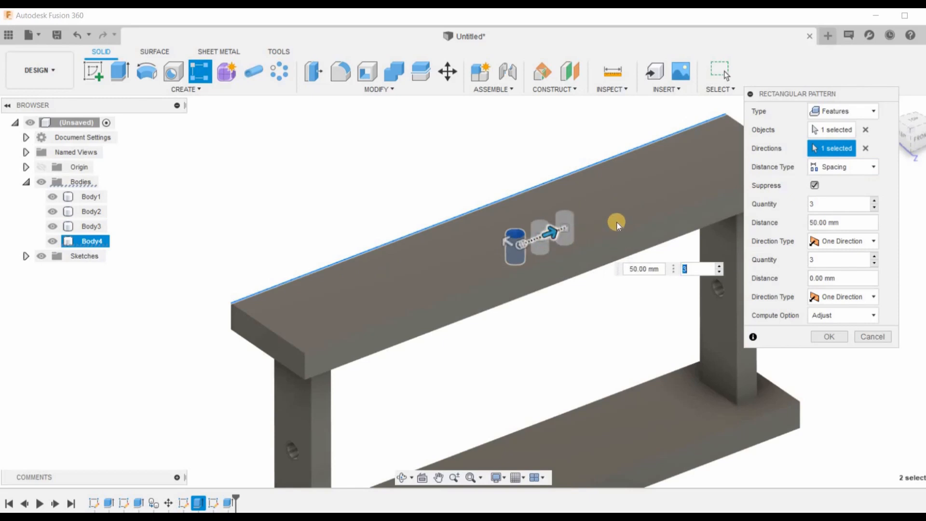
middle_click_drag(613, 247, 671, 273, "shift")
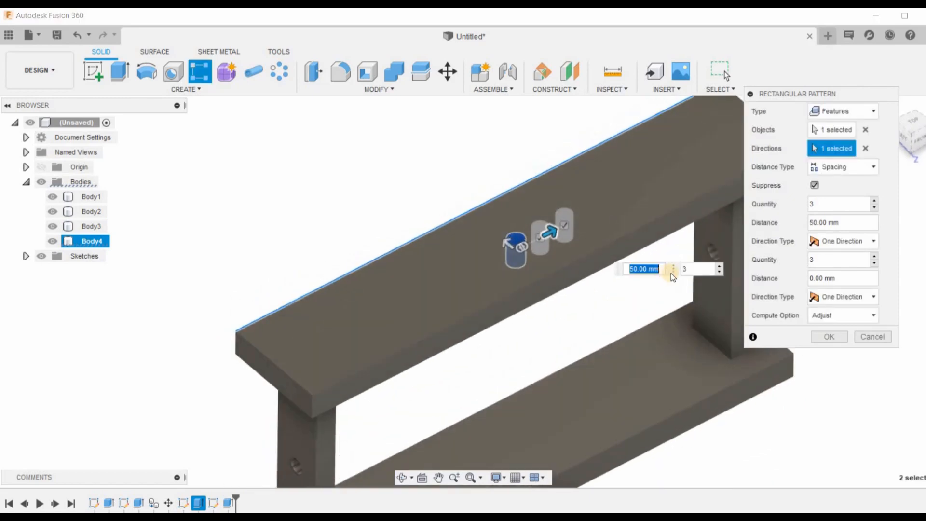
Raise the pattern quantity along the plate to 8 holes.
left_click(719, 265)
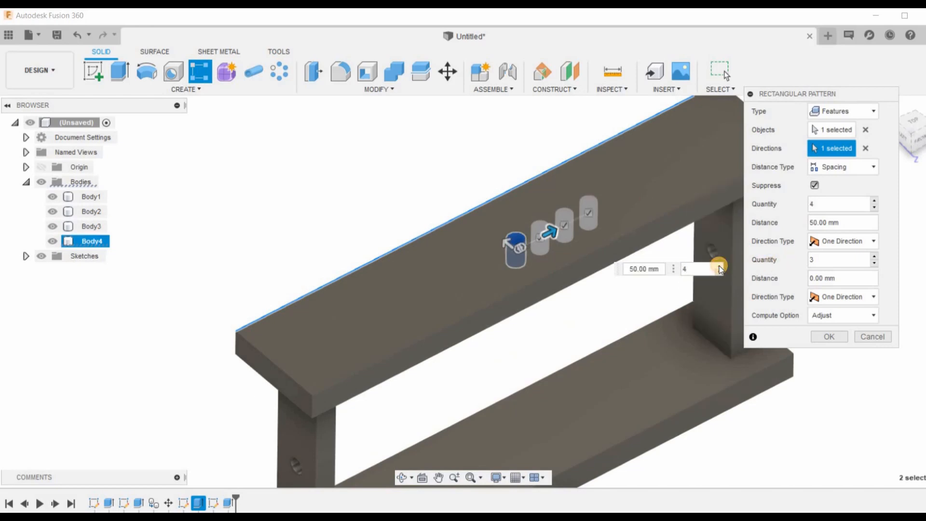
left_click(719, 266)
left_click(719, 266)
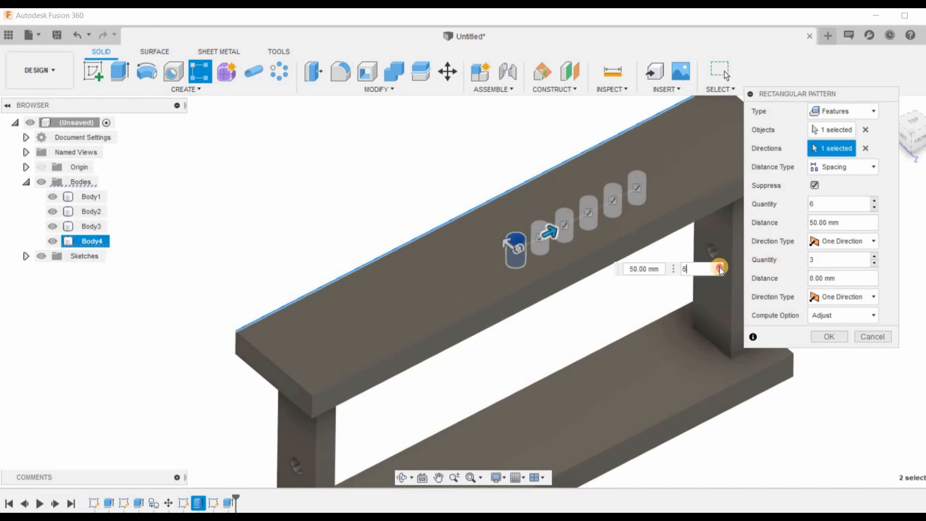
left_click(720, 266)
left_click(720, 269)
left_click(719, 266)
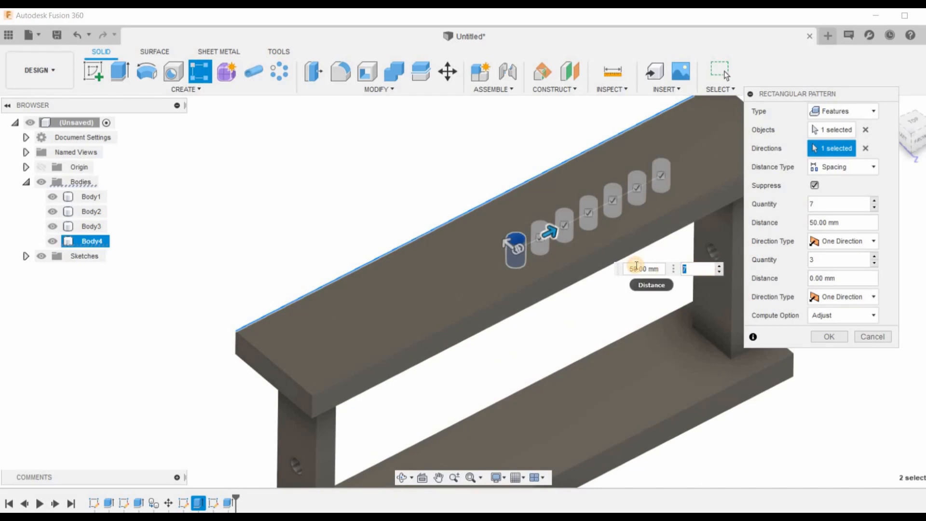
type("8")
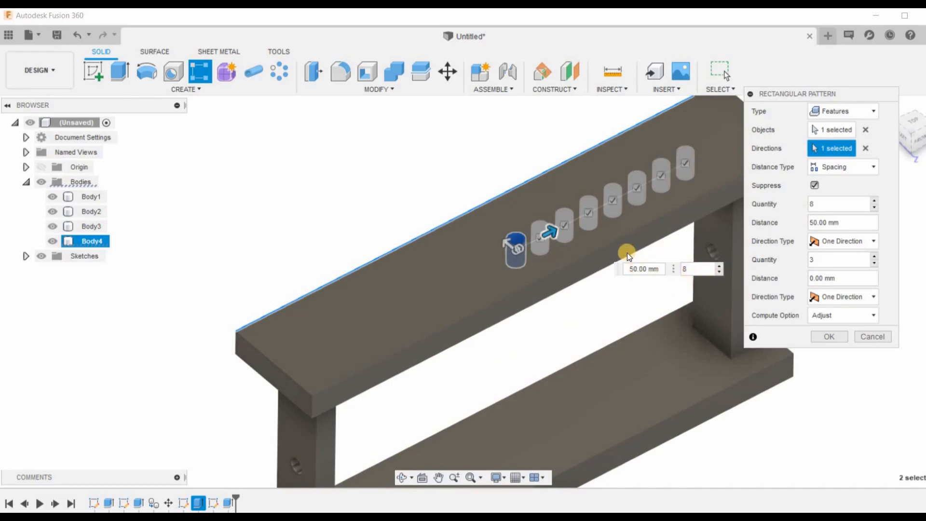
Make the pattern direction Symmetric about the original hole and set the quantity to 16.
middle_click_drag(627, 253, 669, 238, "shift")
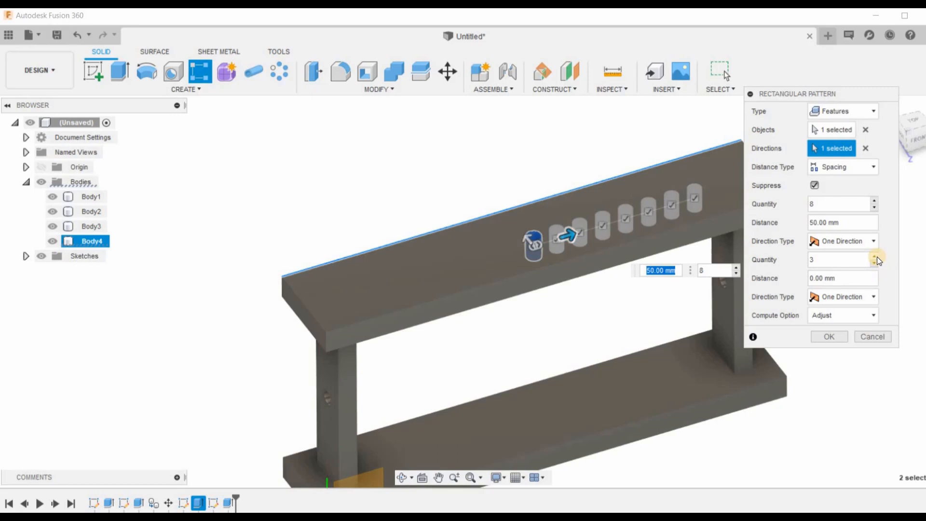
left_click(846, 240)
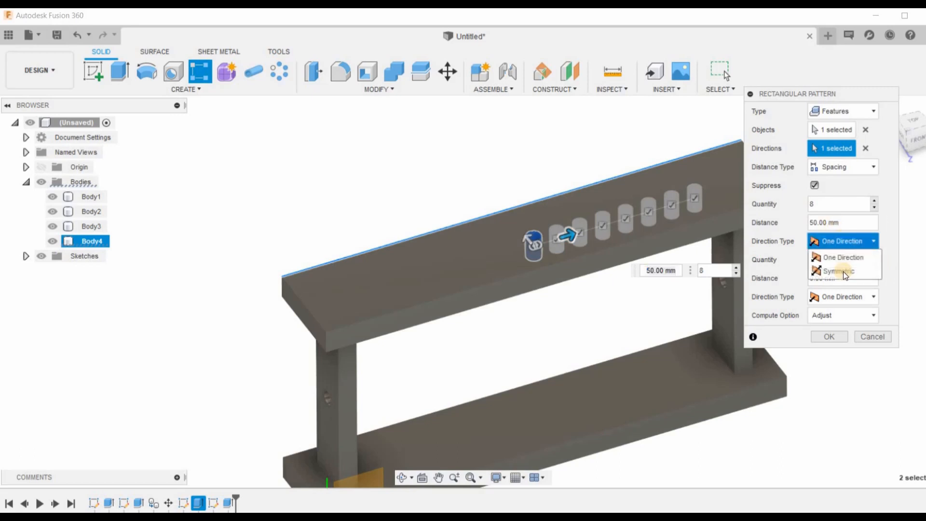
left_click(844, 270)
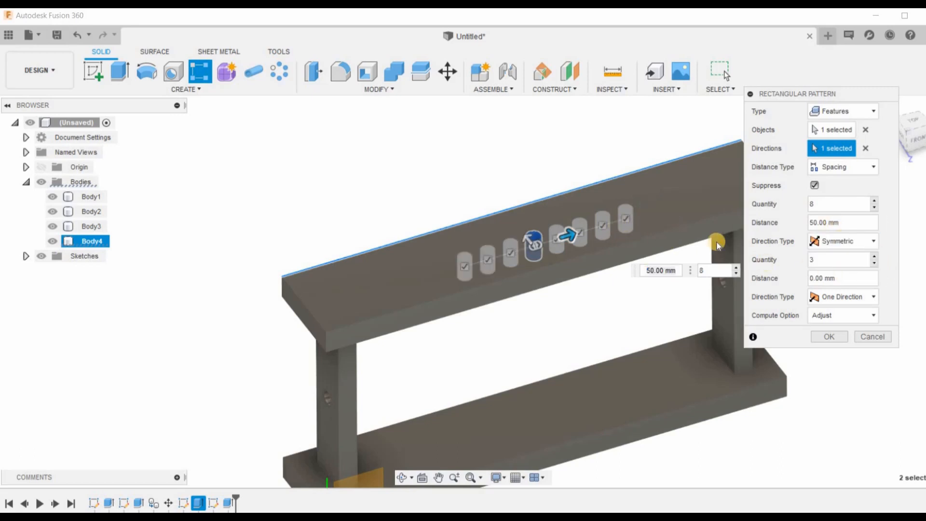
left_click_drag(721, 268, 618, 261)
key("BackSpace")
type("16")
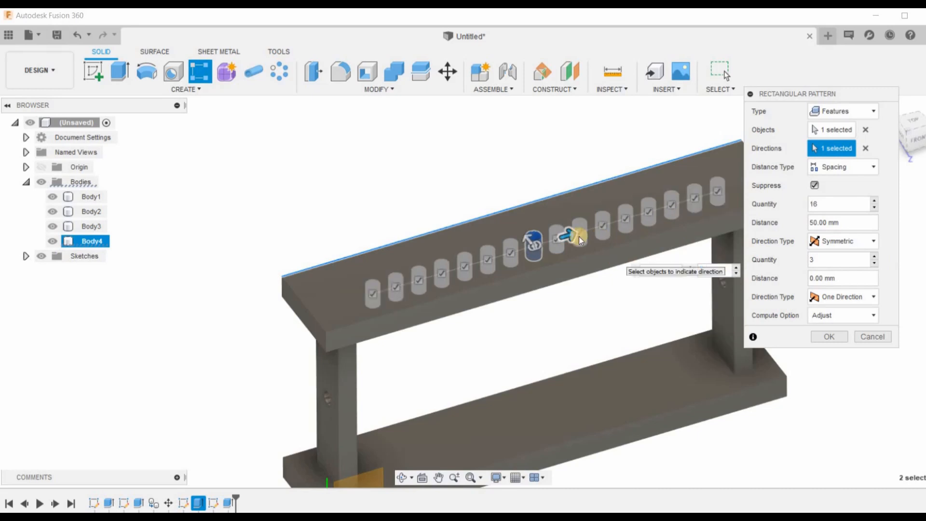
Reduce the pattern quantity to 15 and complete the rectangular pattern.
scroll(603, 250, "down", 2)
middle_click_drag(552, 243, 519, 236, "shift")
key("Tab")
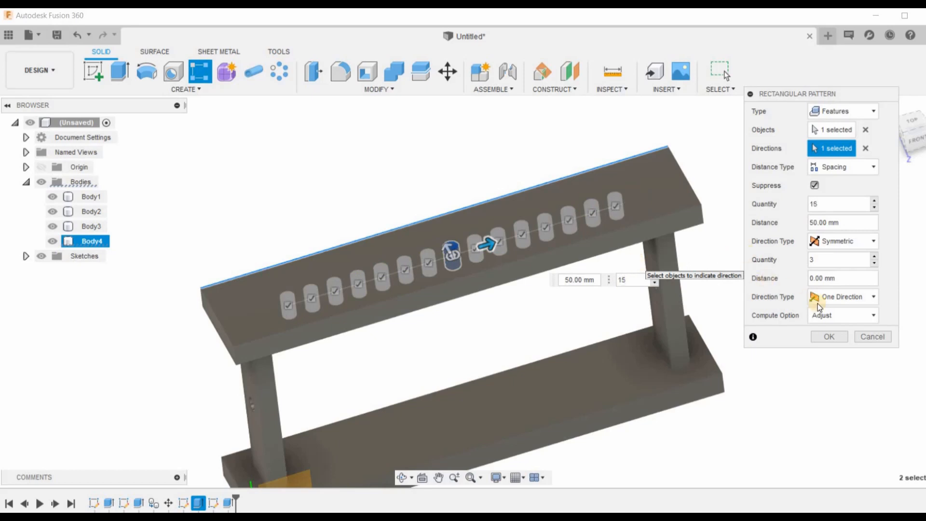
scroll(464, 251, "up", 3)
scroll(676, 296, "down", 2)
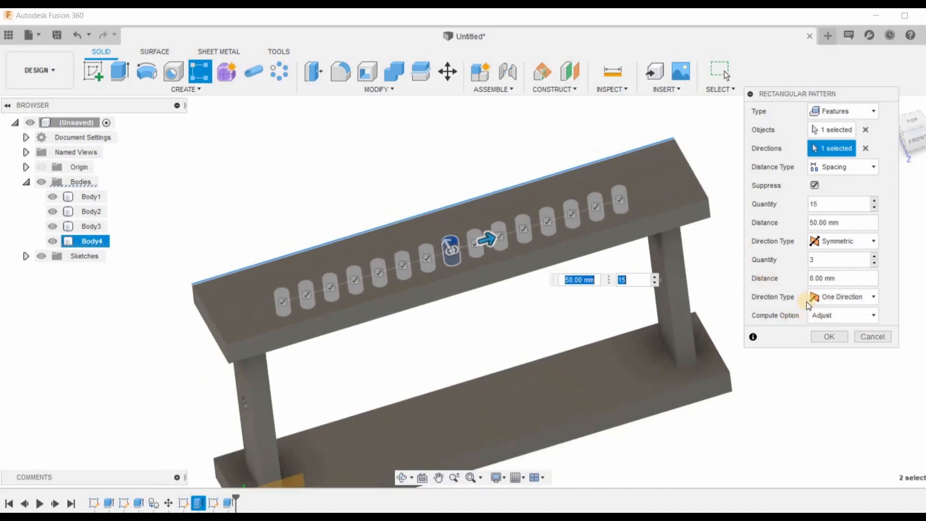
left_click(830, 337)
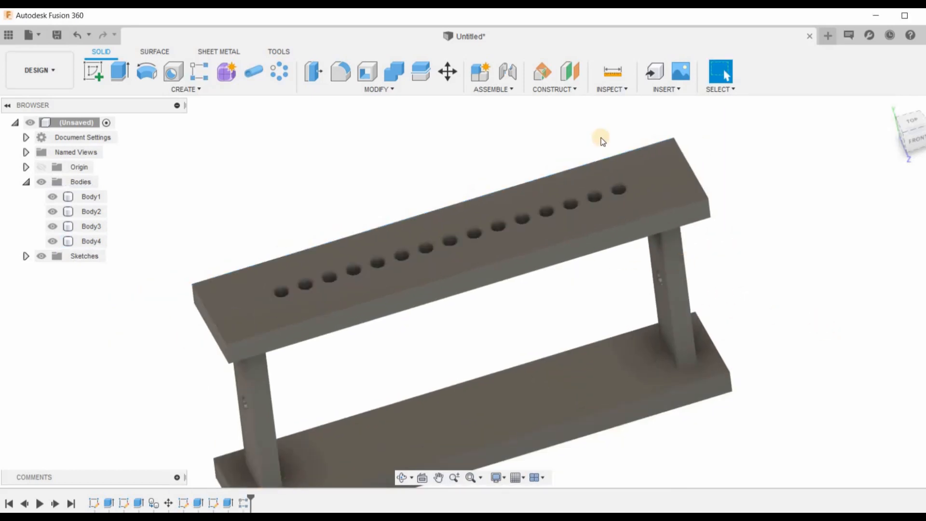
scroll(517, 153, "up", 2)
scroll(576, 152, "down", 3)
middle_click_drag(632, 139, 574, 180, "shift")
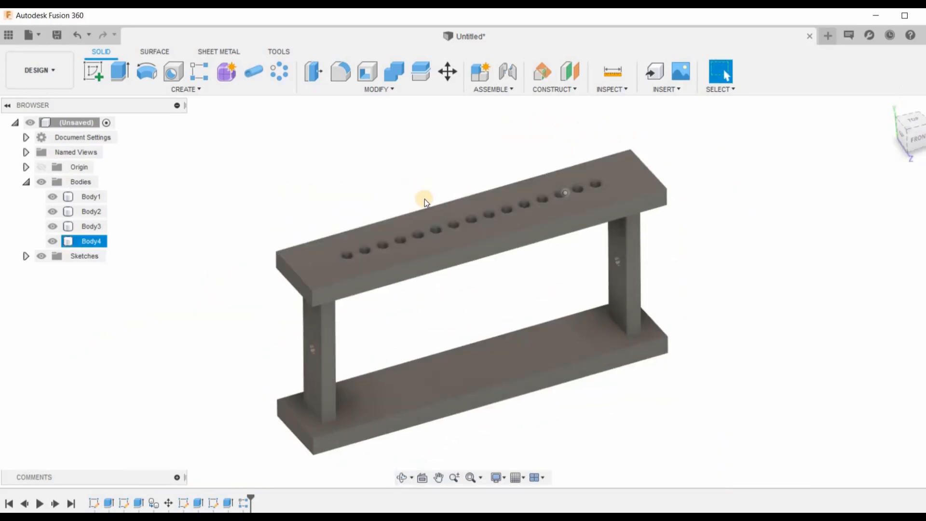
scroll(525, 239, "up", 3)
left_click(525, 239)
scroll(534, 199, "down", 3)
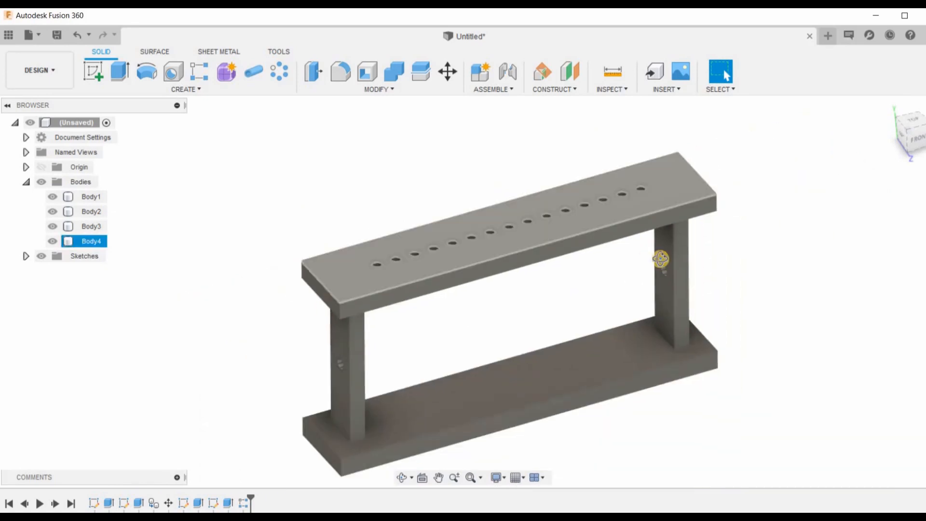